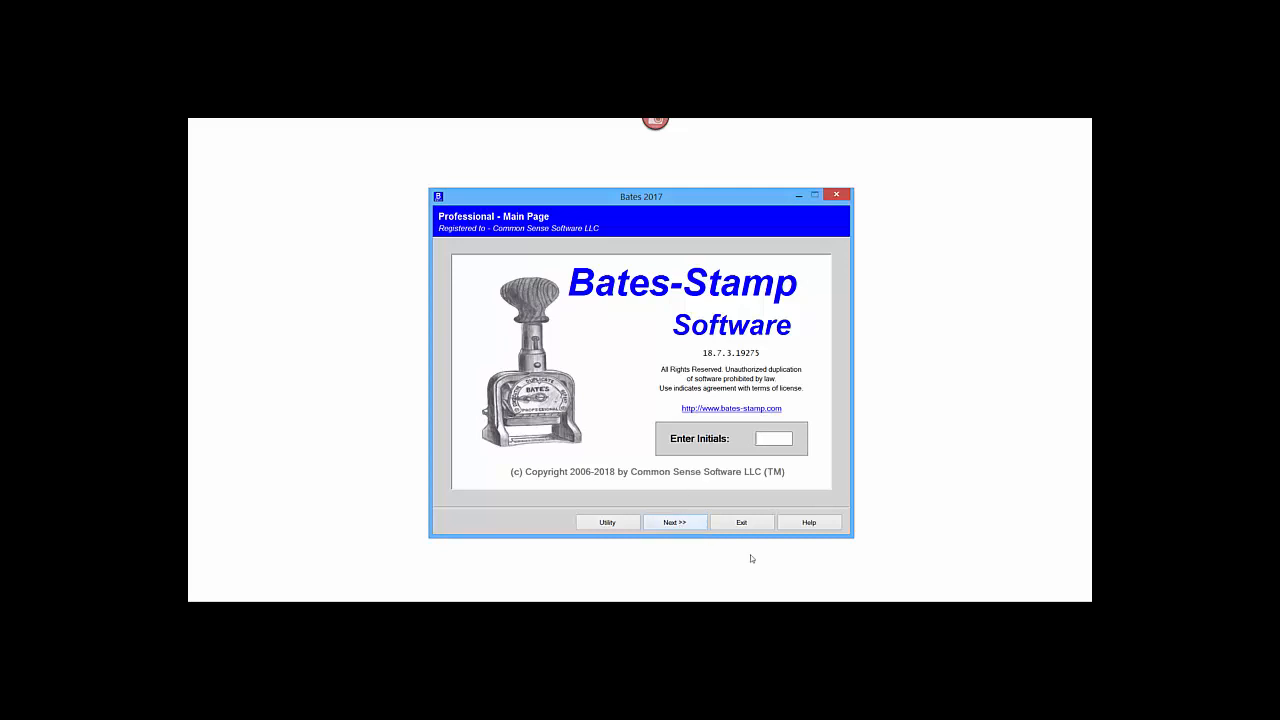
Step: Look up the help topic on renaming stamped document output, and close the help
left_click(809, 522)
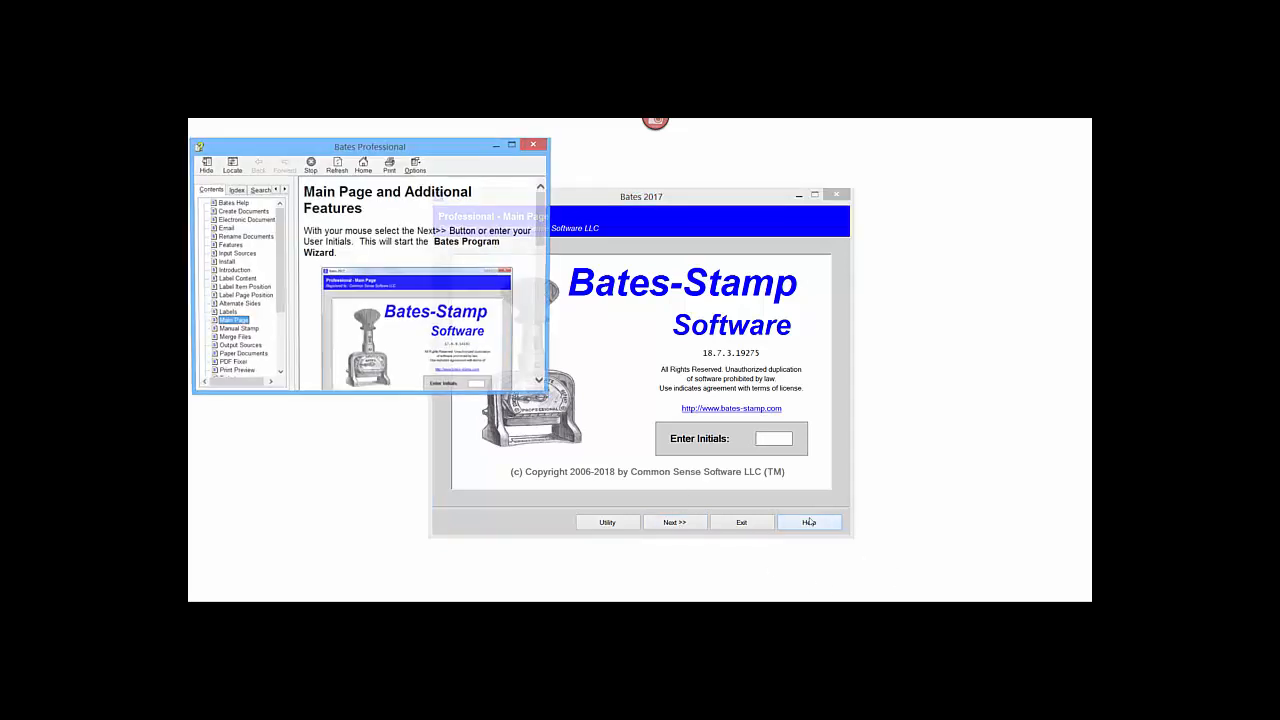
left_click_drag(289, 149, 612, 255)
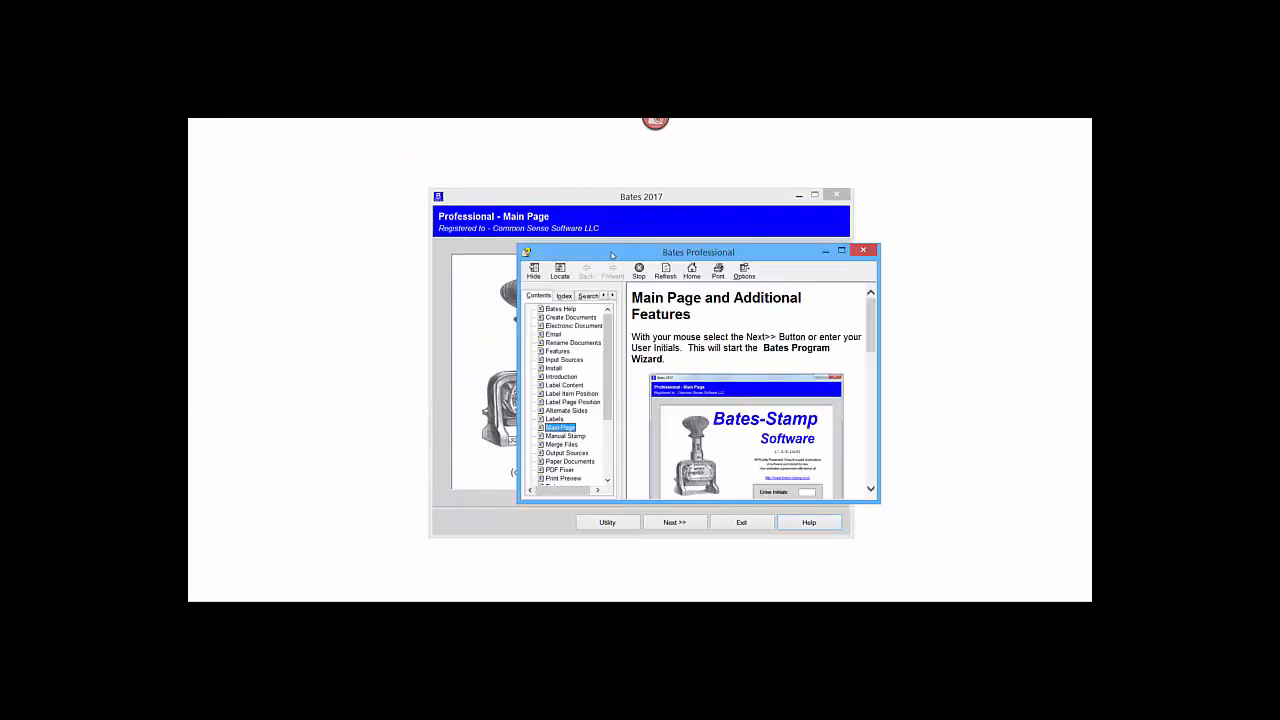
left_click(549, 343)
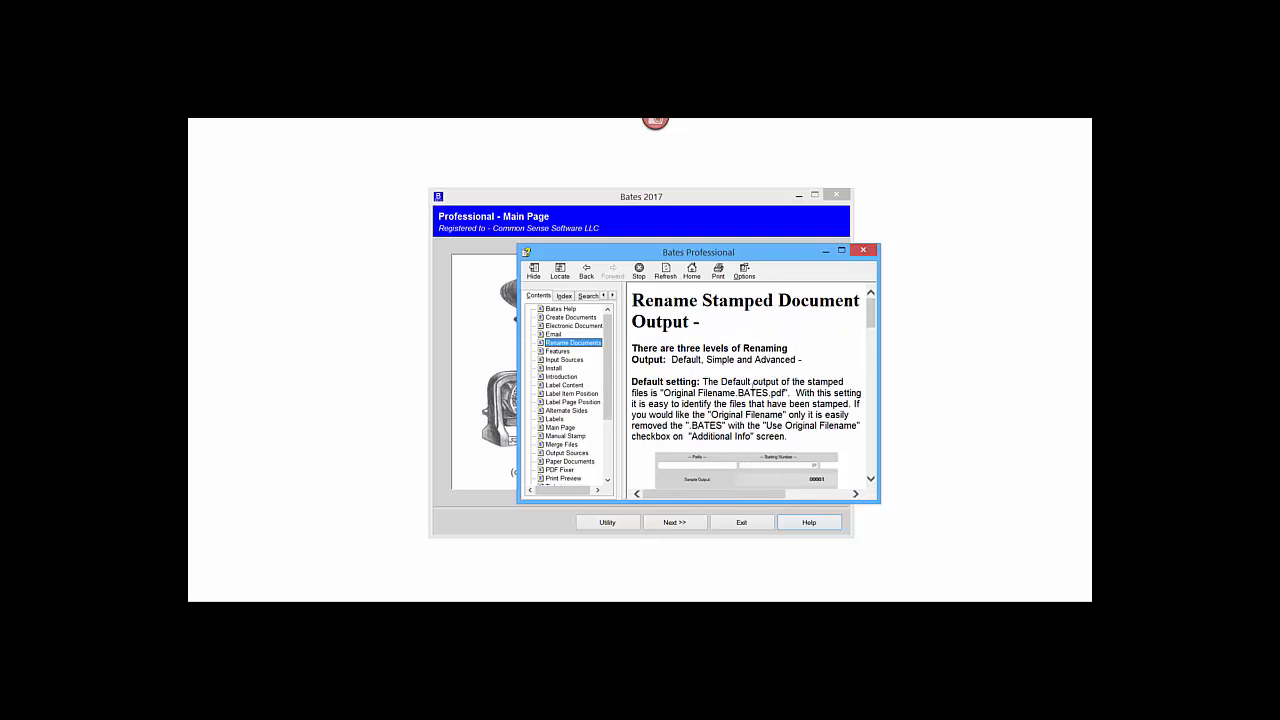
left_click(866, 252)
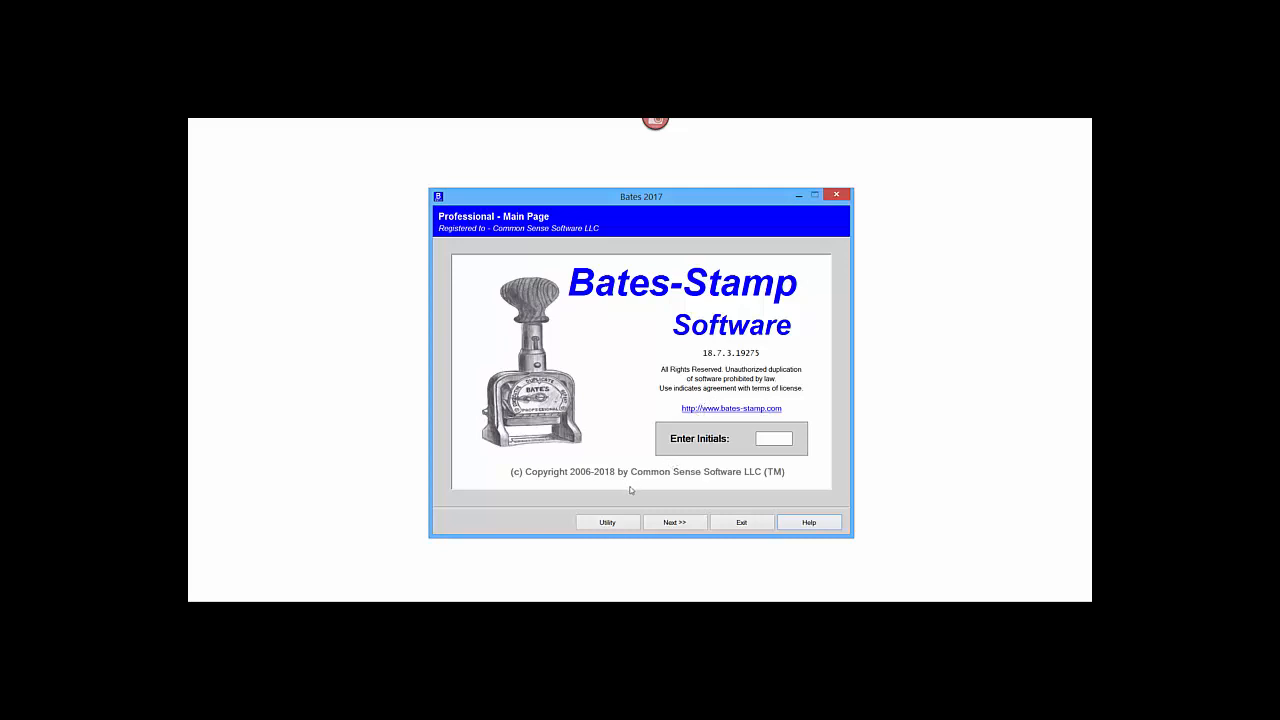
Step: Start an electronic documents project with the existing user settings and add PDF_DOCUMENT_1.pdf and PDF_DOCUMENT_2.pdf as input files
left_click(677, 522)
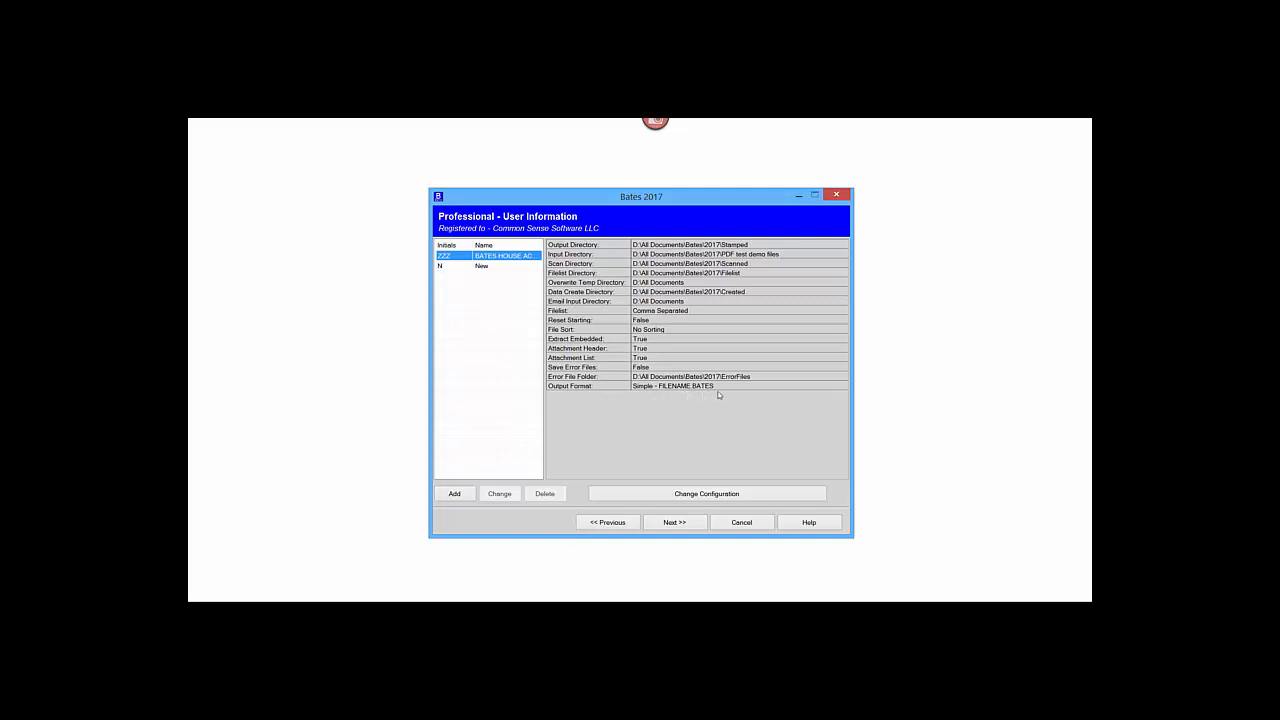
left_click(673, 523)
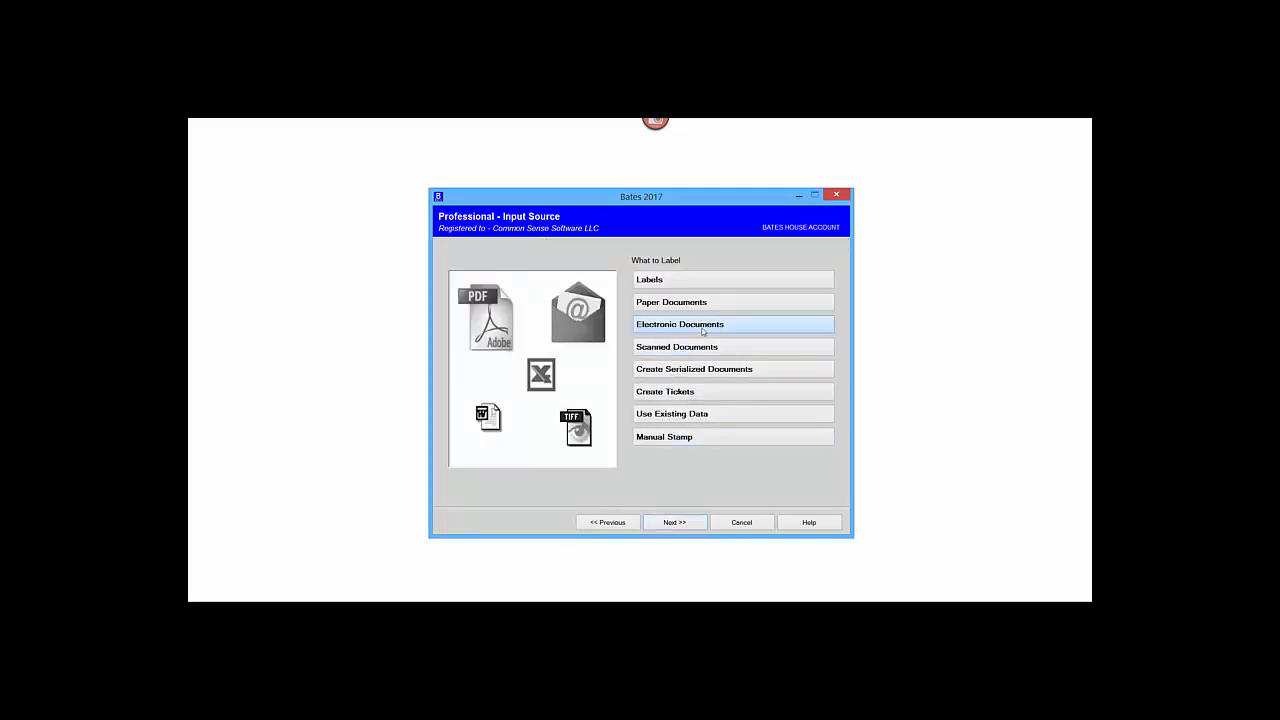
left_click(686, 524)
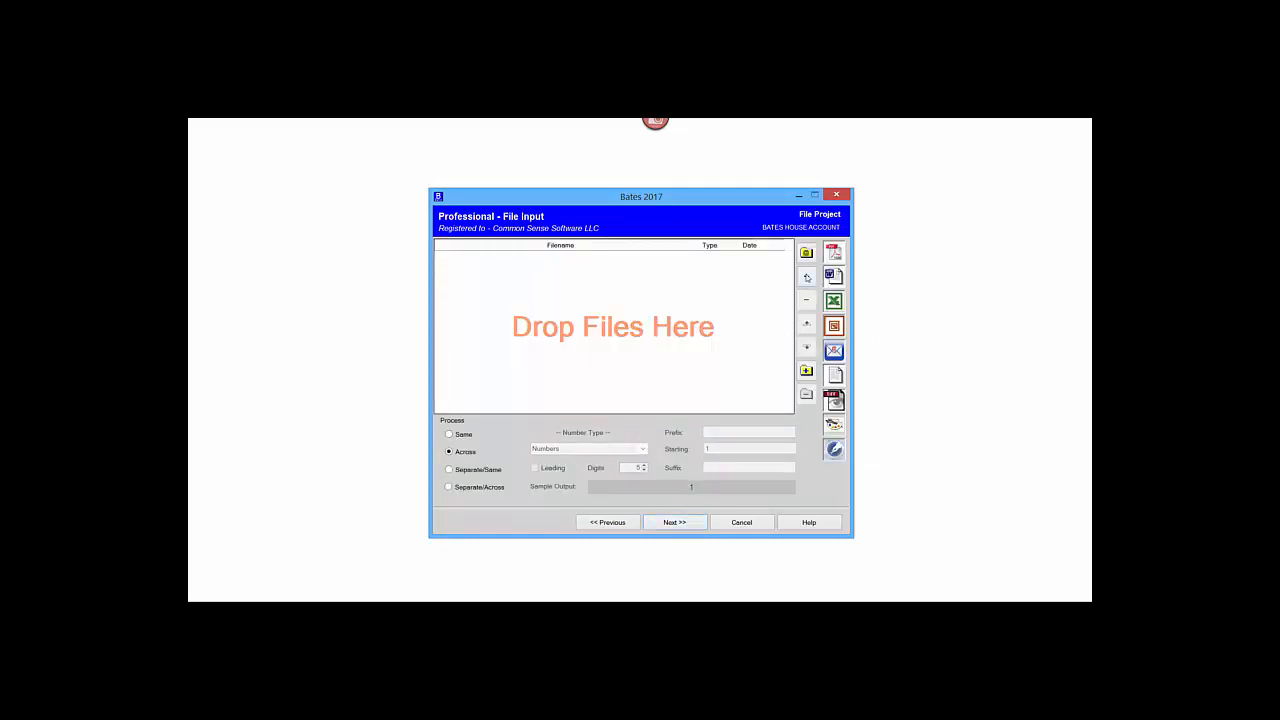
left_click(806, 277)
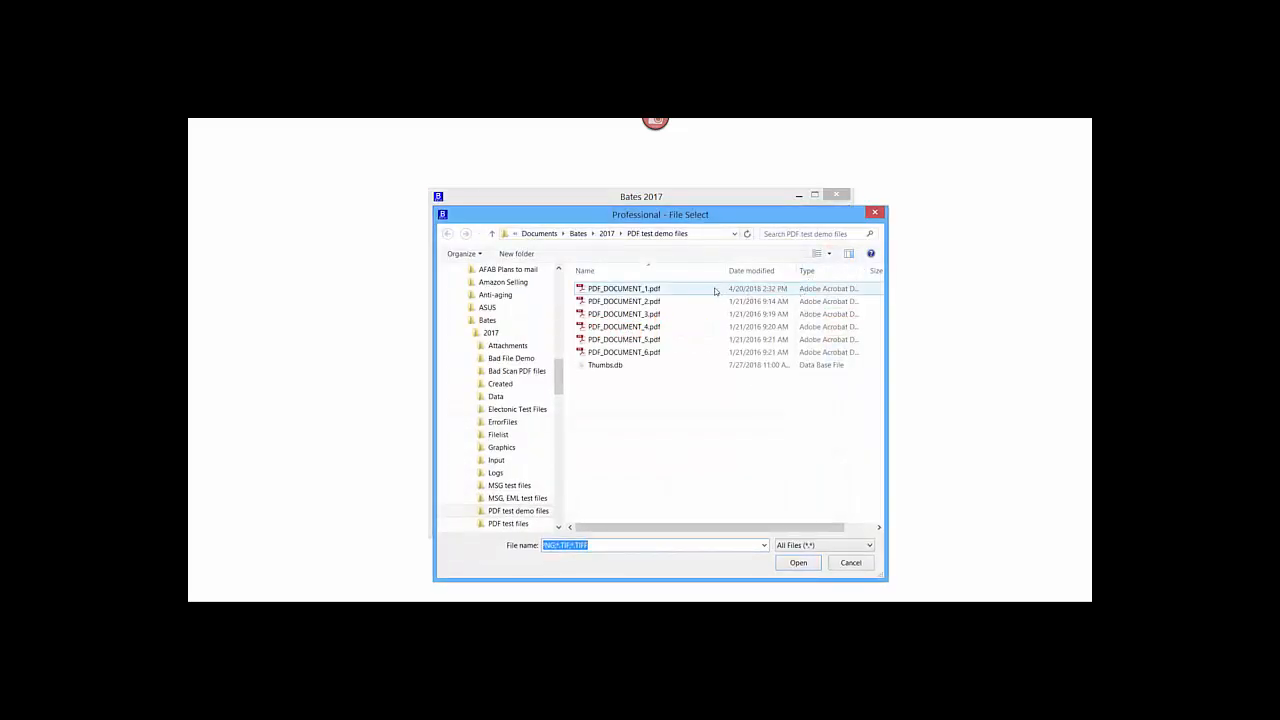
left_click_drag(720, 290, 714, 305)
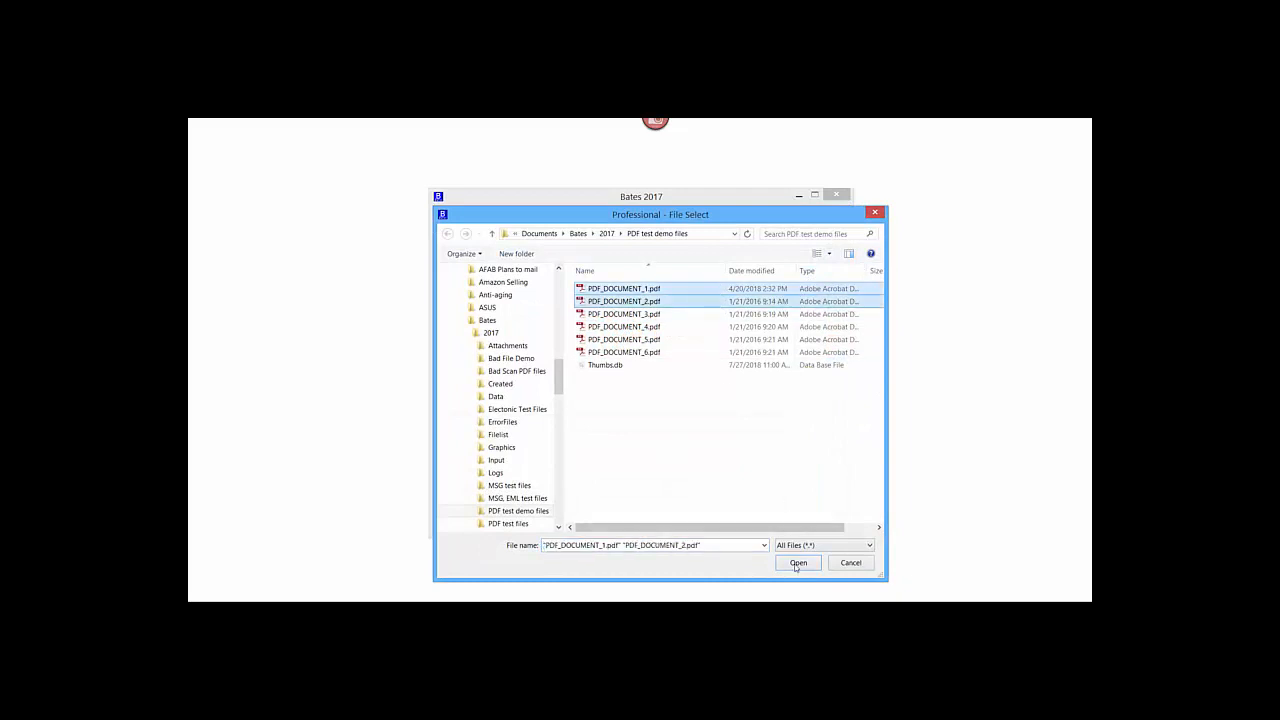
left_click(797, 562)
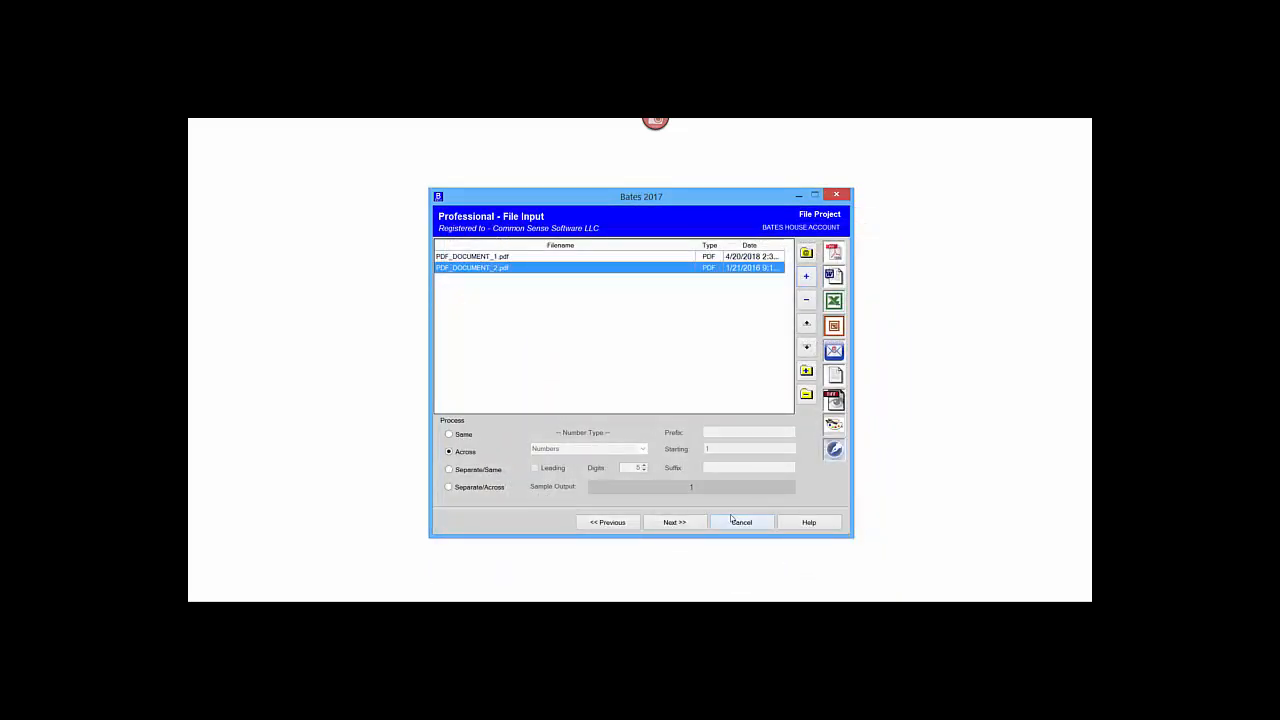
Step: Accept the Sequential label type, leave the customer info at its defaults, and proceed to the Additional Info page
left_click(679, 527)
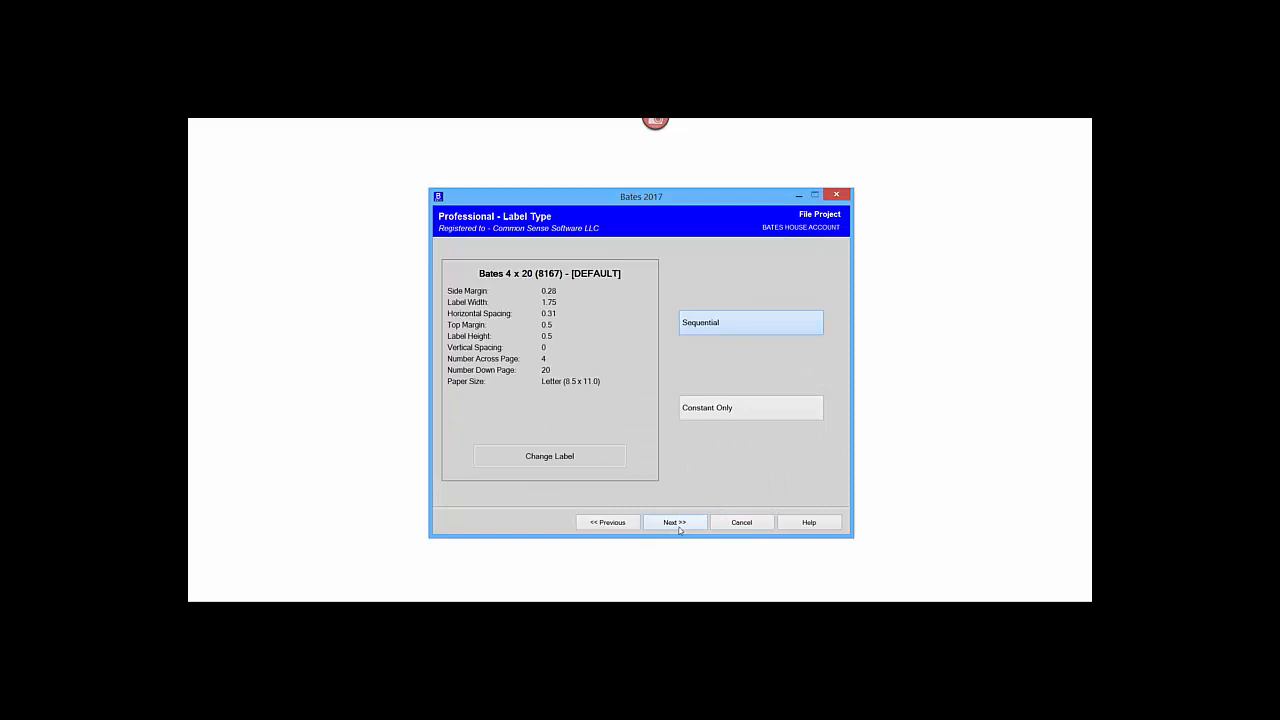
left_click(679, 527)
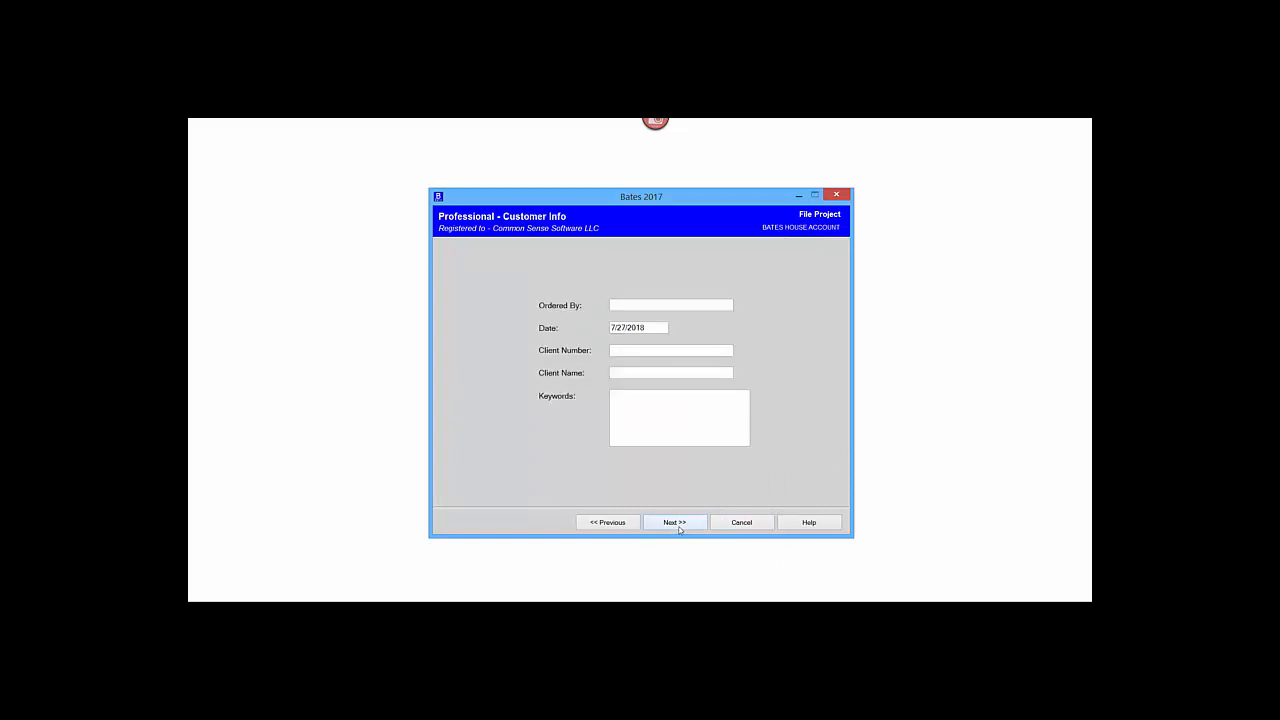
left_click(679, 527)
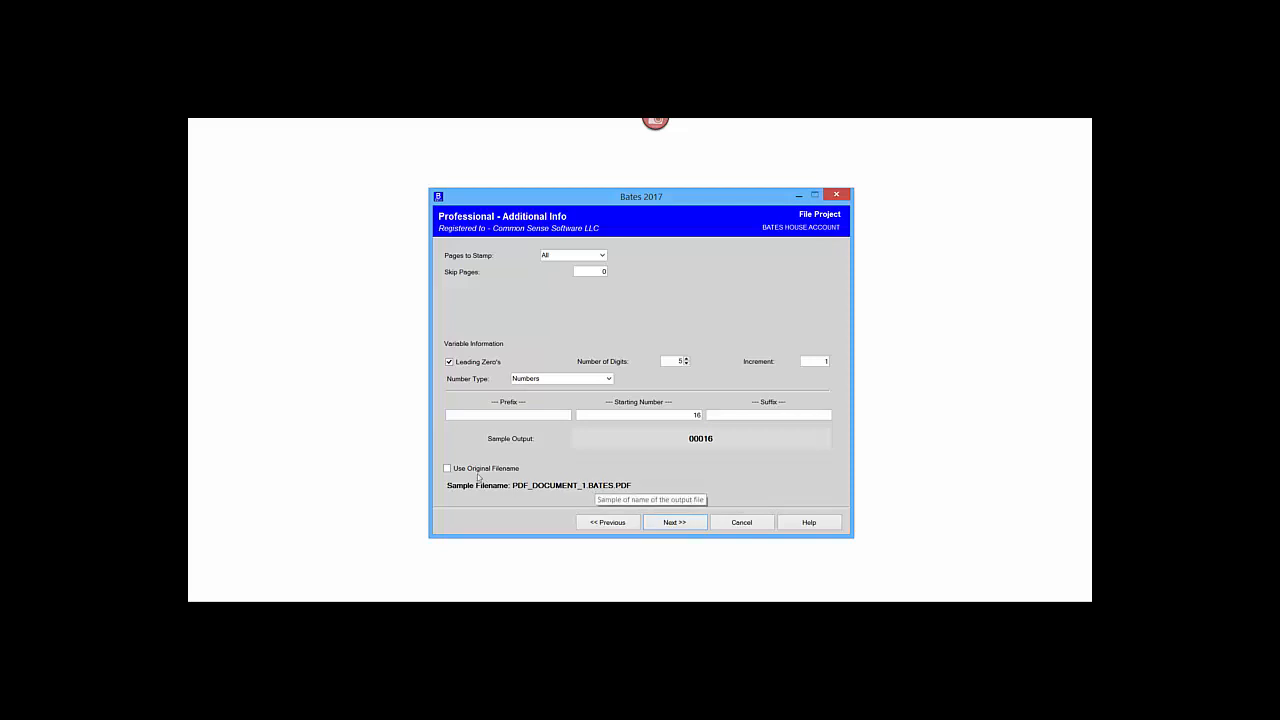
Step: Switch Use Original Filename on and off to compare the sample output filenames, and cancel the project
left_click(447, 469)
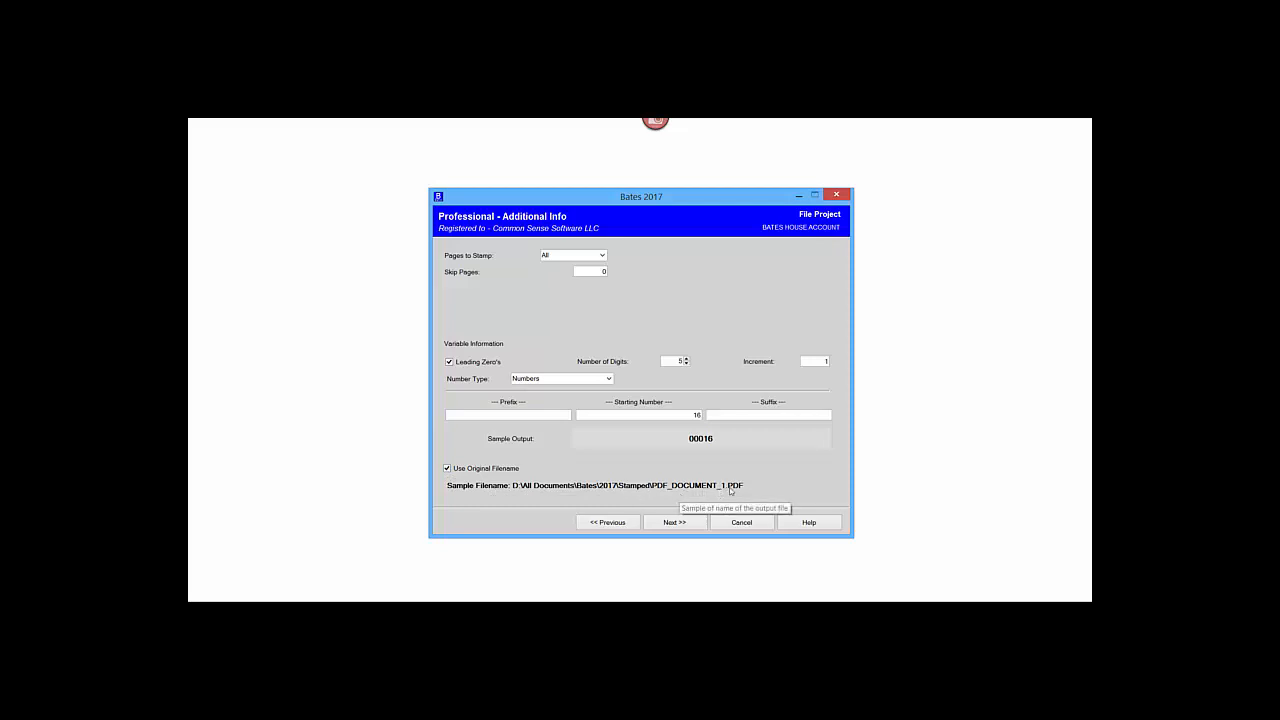
left_click(448, 469)
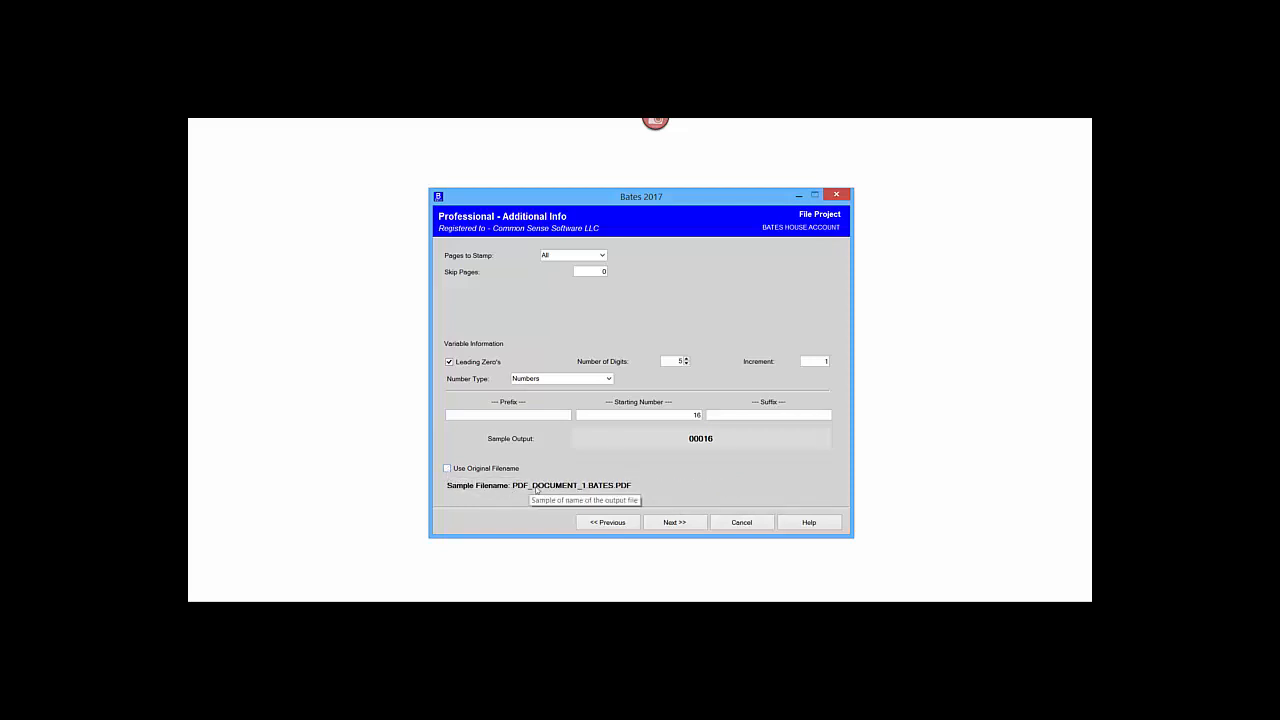
left_click(447, 469)
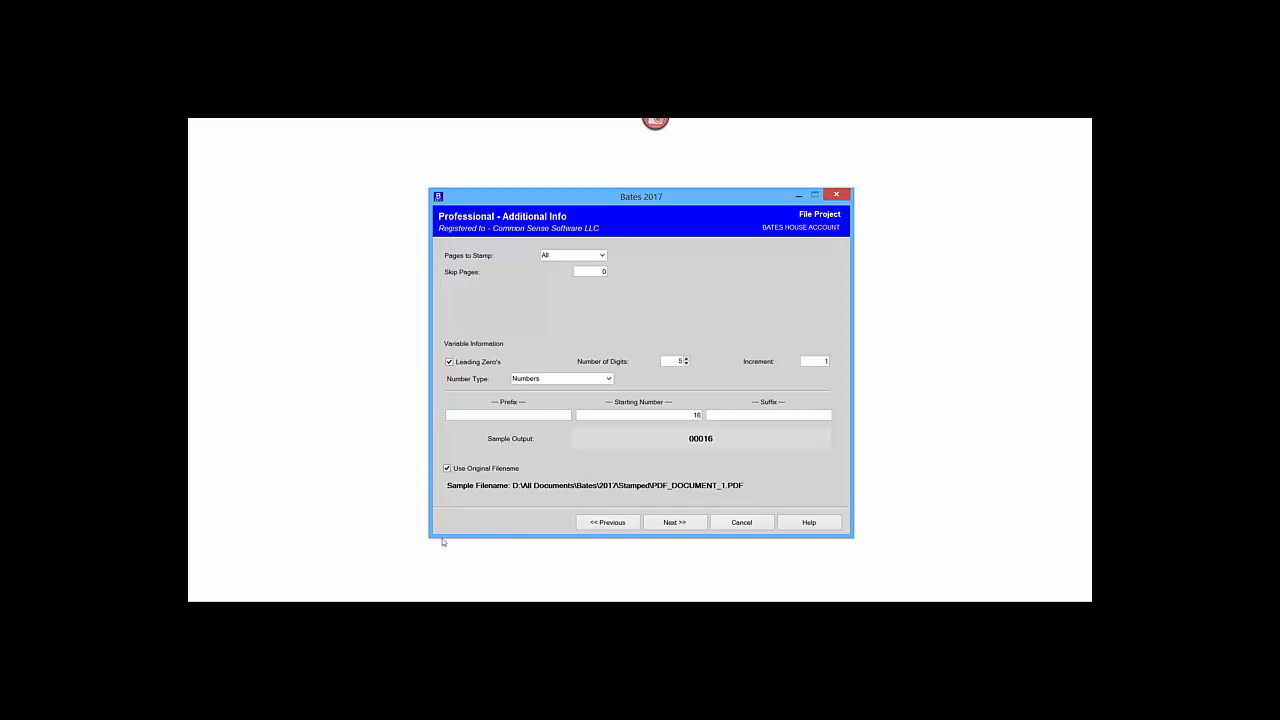
left_click(447, 469)
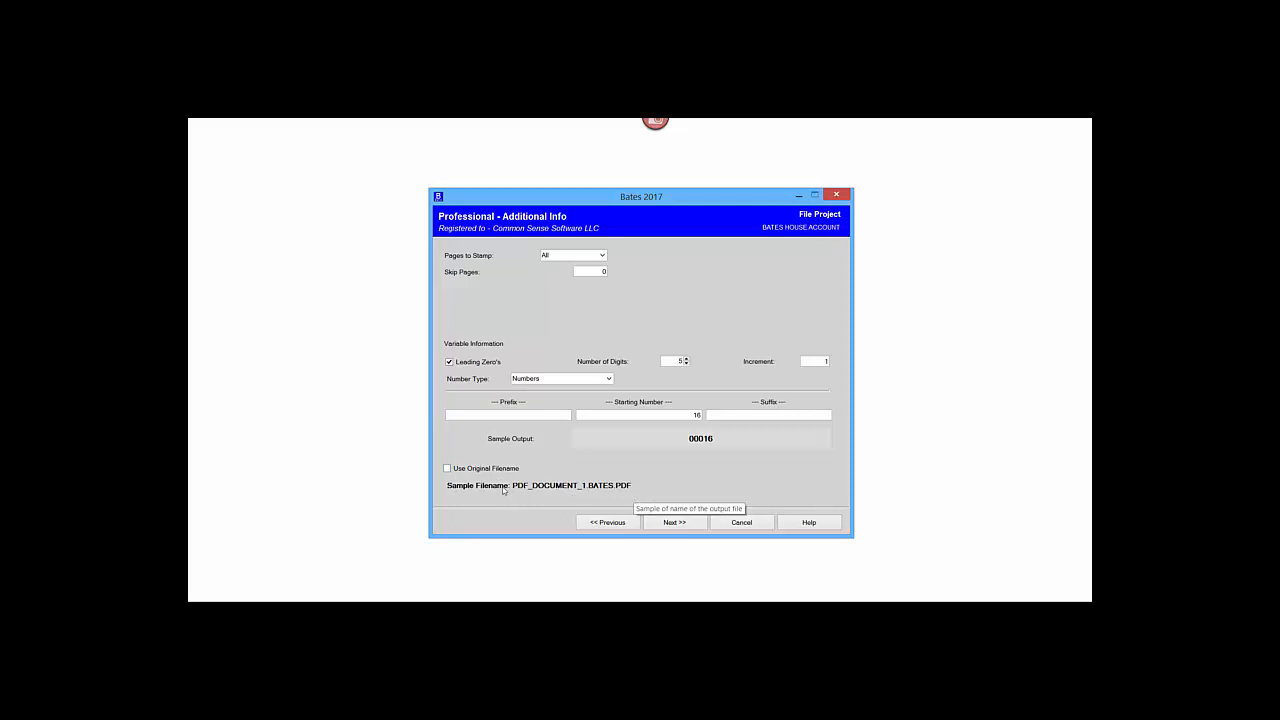
left_click(447, 469)
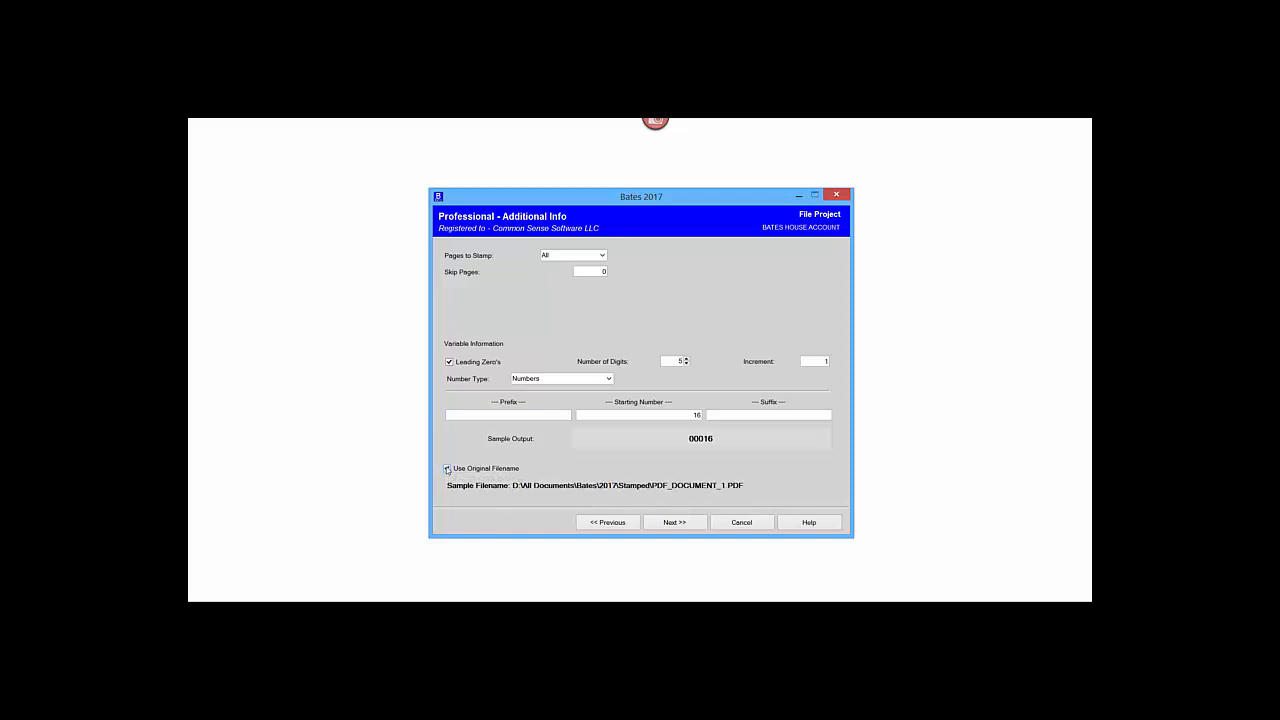
left_click(447, 469)
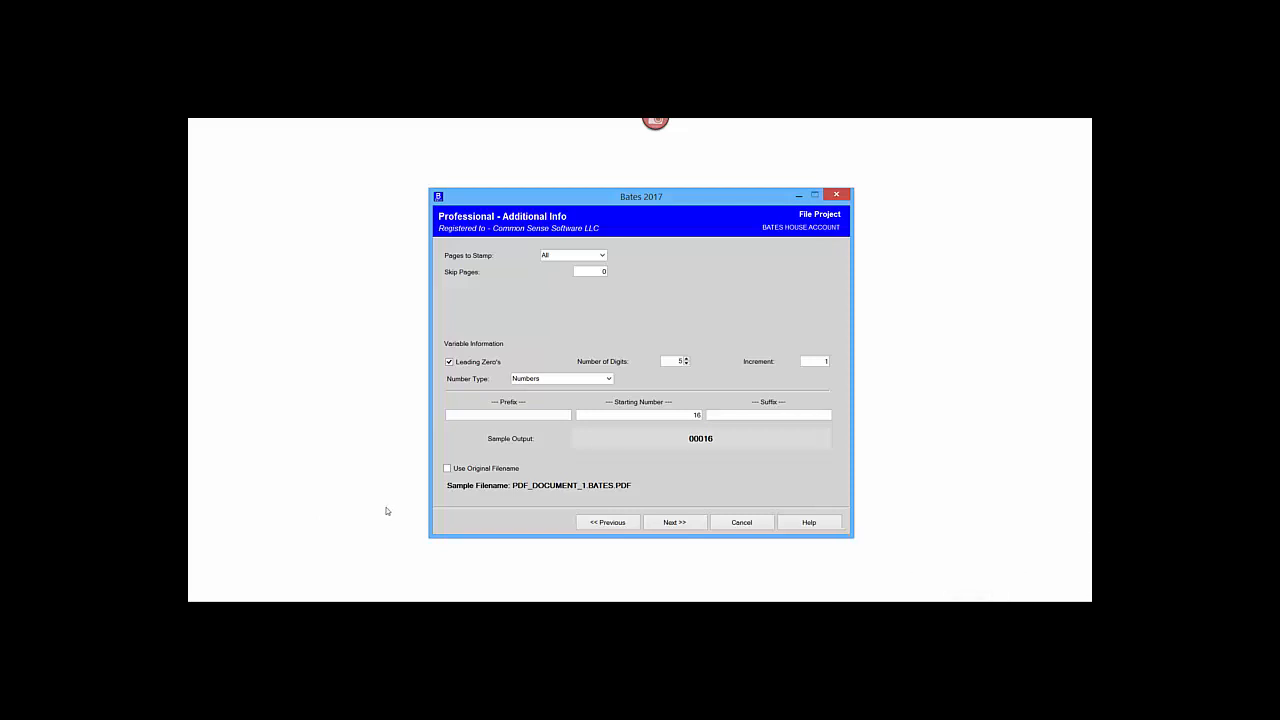
left_click(447, 468)
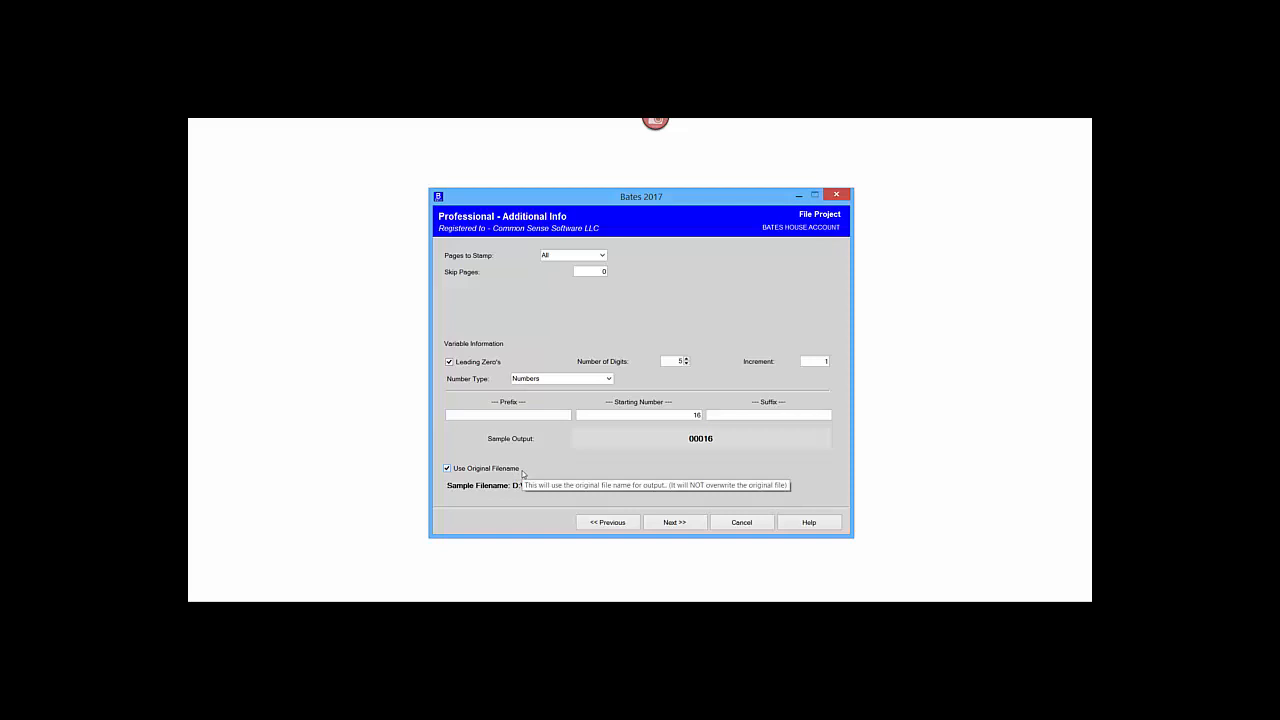
left_click(446, 469)
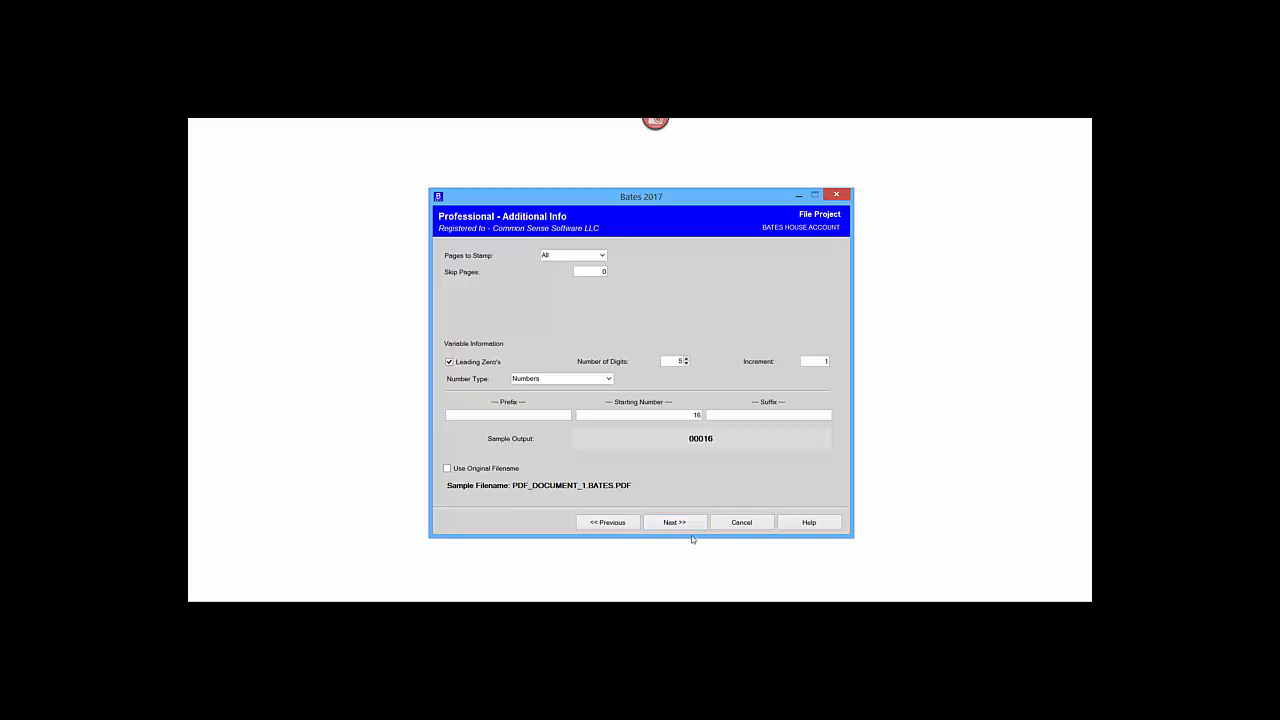
left_click(741, 524)
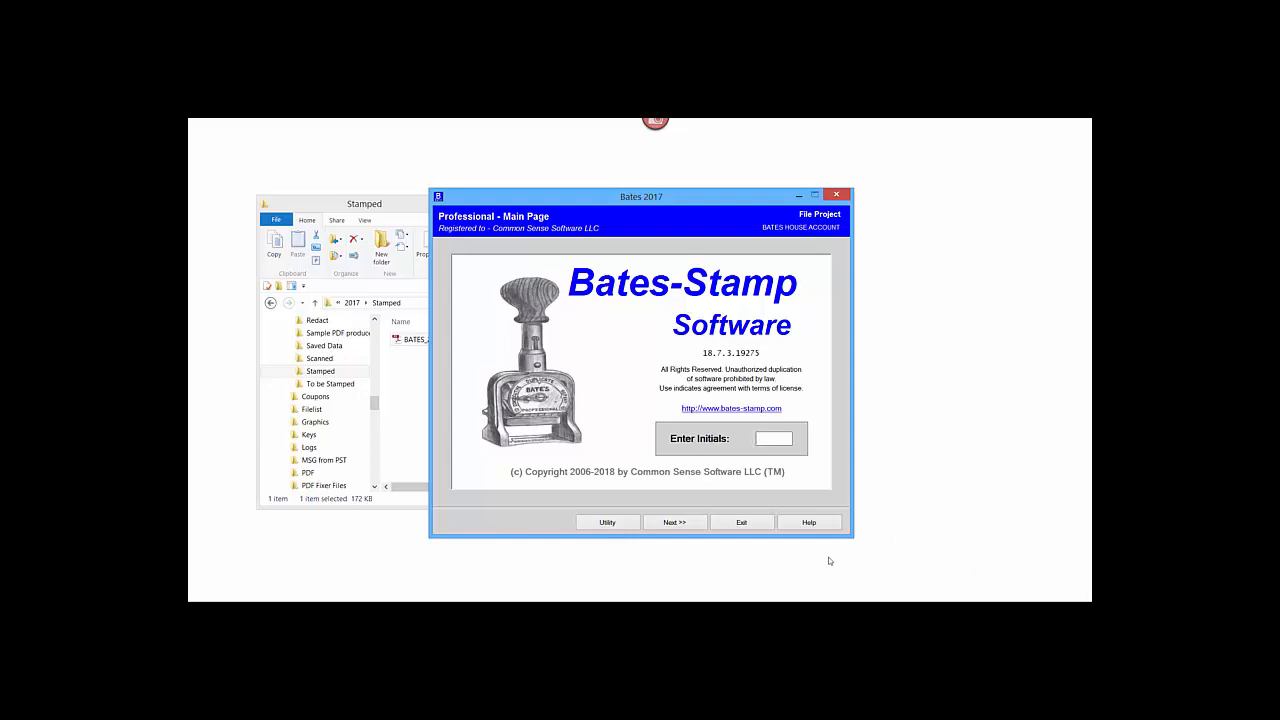
Step: Review the user's Simple output filename options, keep Include Filename at After and Use Variable for Filename at Starting, and save the configuration
left_click(673, 523)
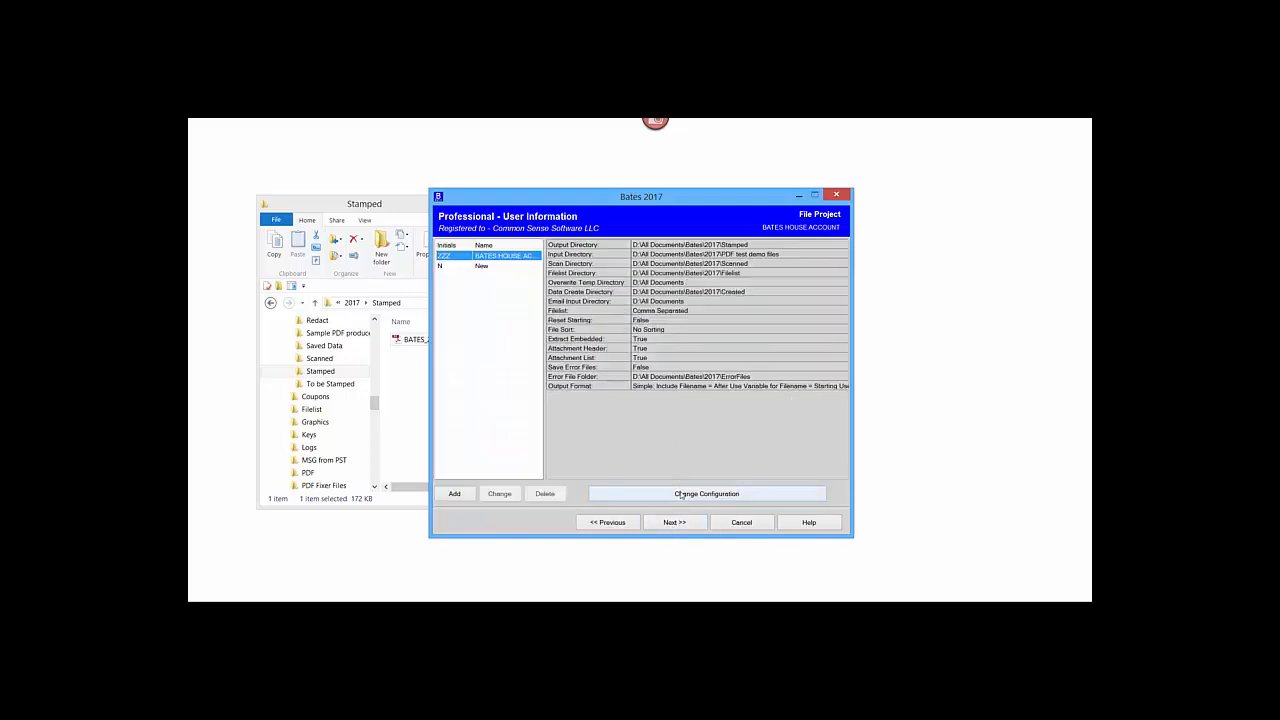
left_click(681, 494)
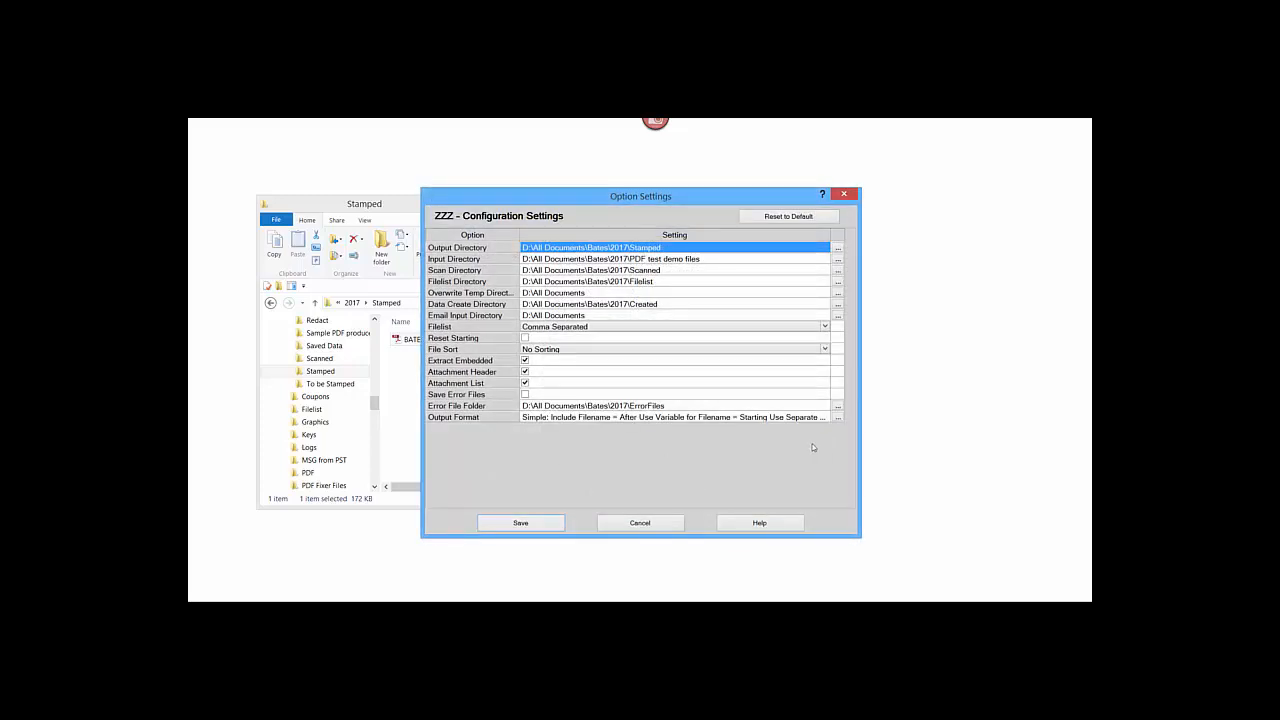
left_click(838, 418)
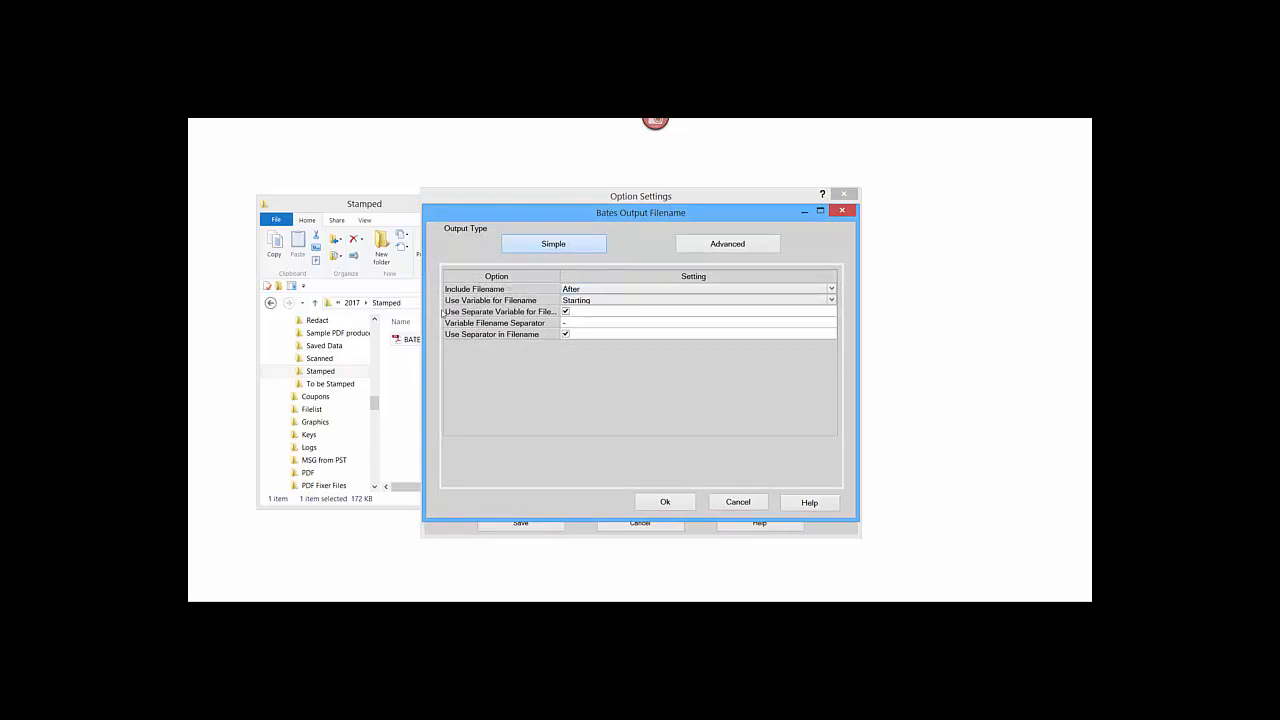
left_click(831, 289)
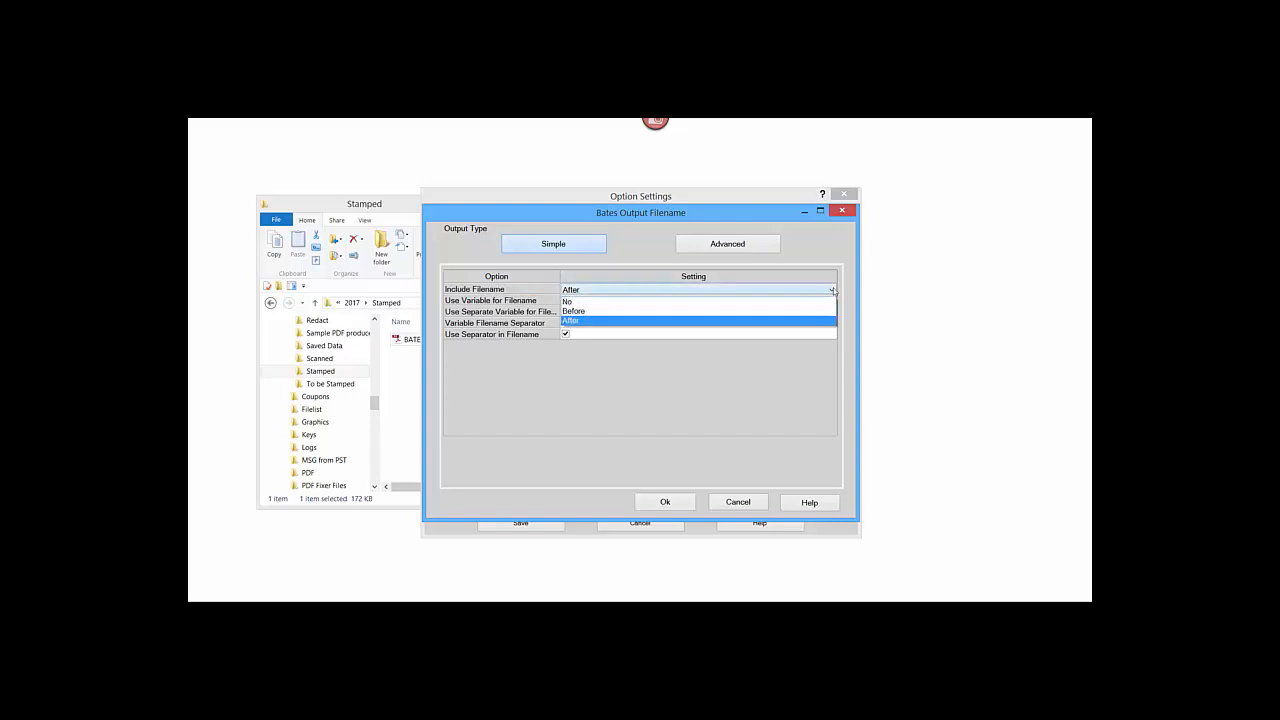
left_click(833, 290)
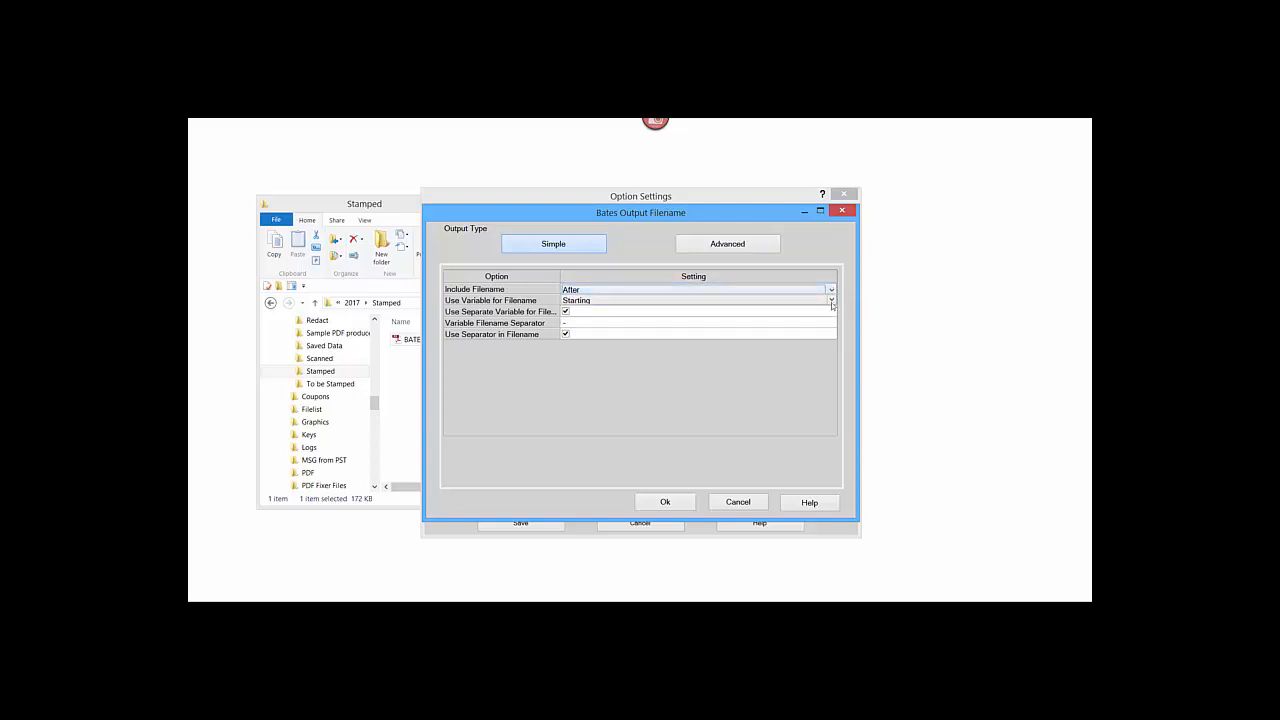
left_click(831, 302)
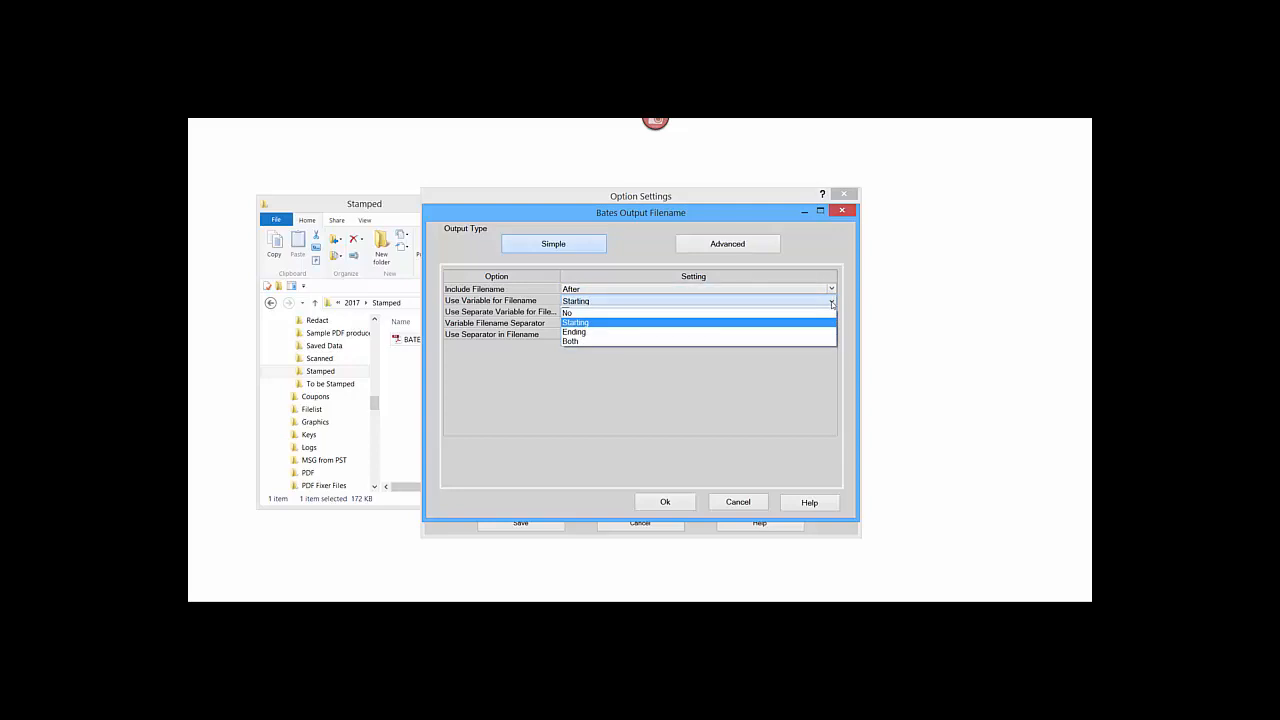
left_click(831, 302)
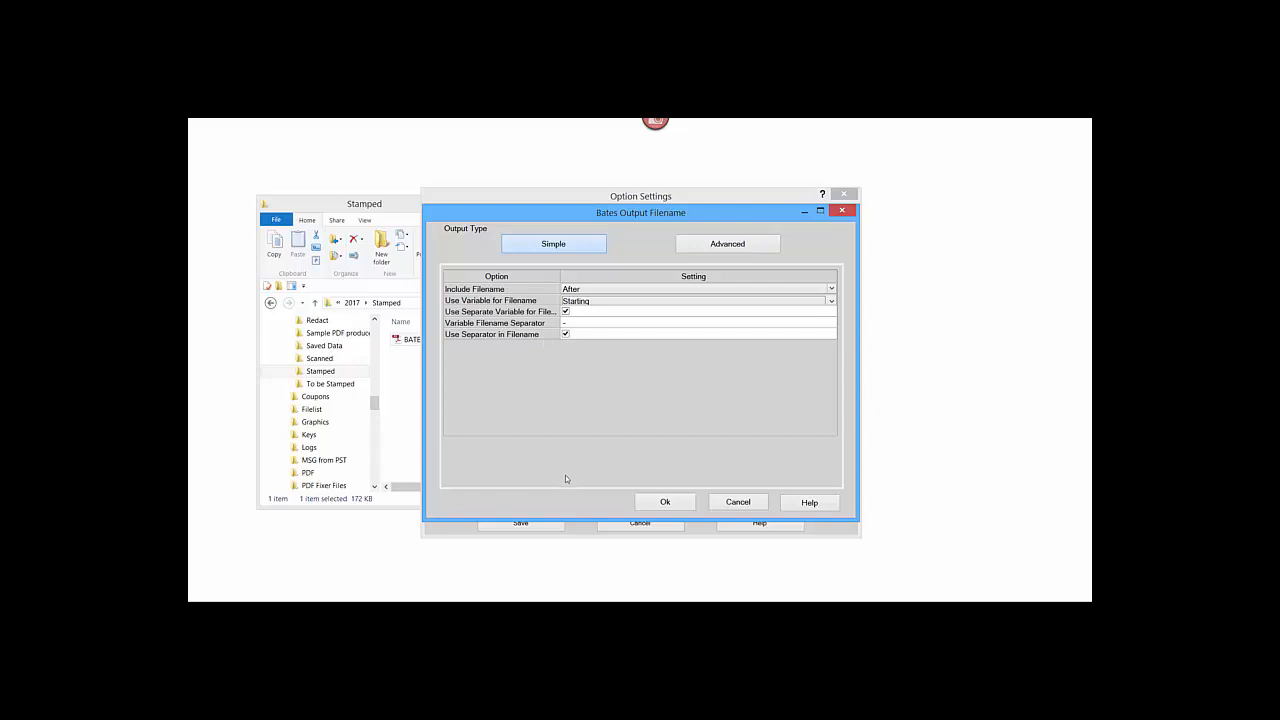
left_click(657, 505)
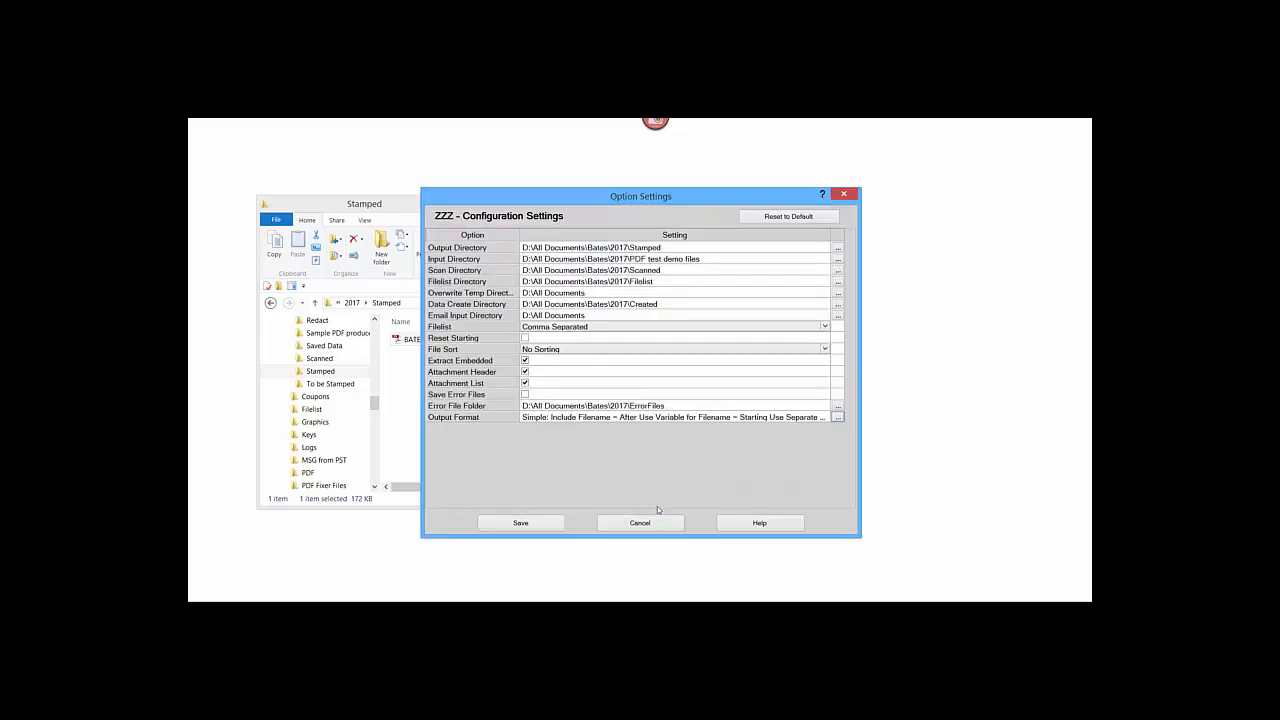
left_click(541, 526)
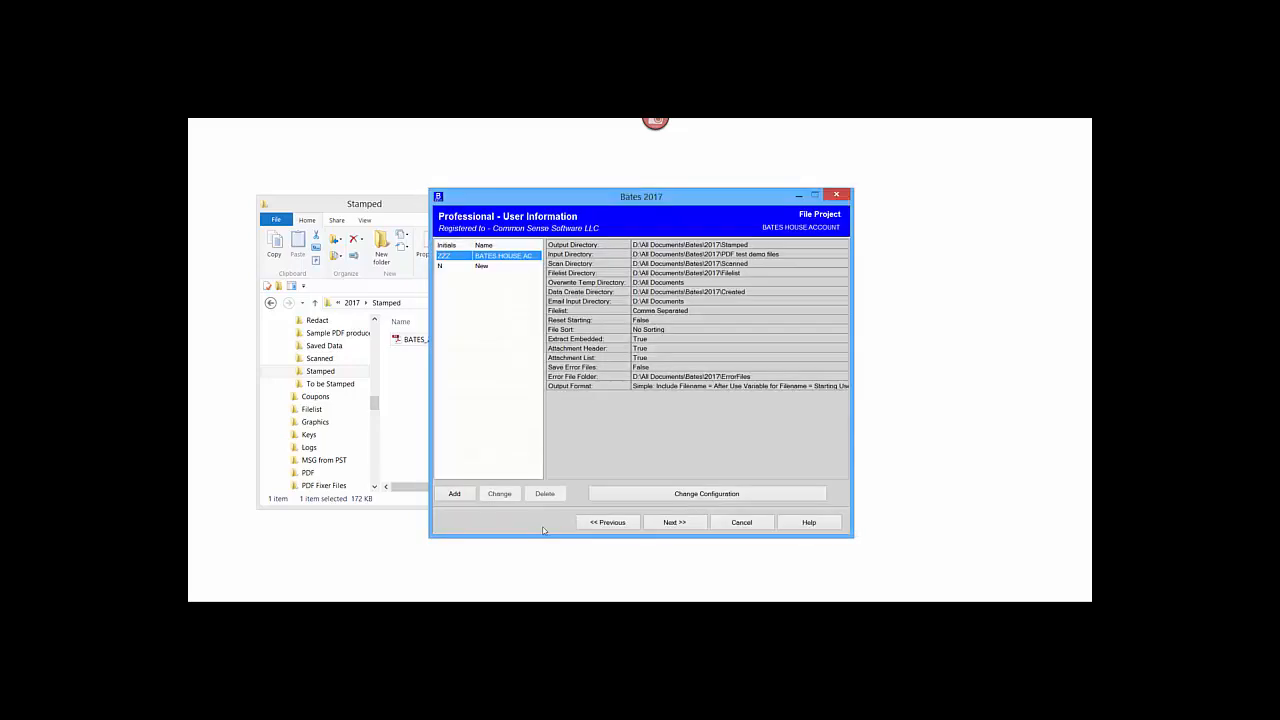
Step: Start an electronic documents project and add PDF_DOCUMENT_1.pdf, PDF_DOCUMENT_2.pdf and PDF_DOCUMENT_3.pdf as input files
left_click(676, 521)
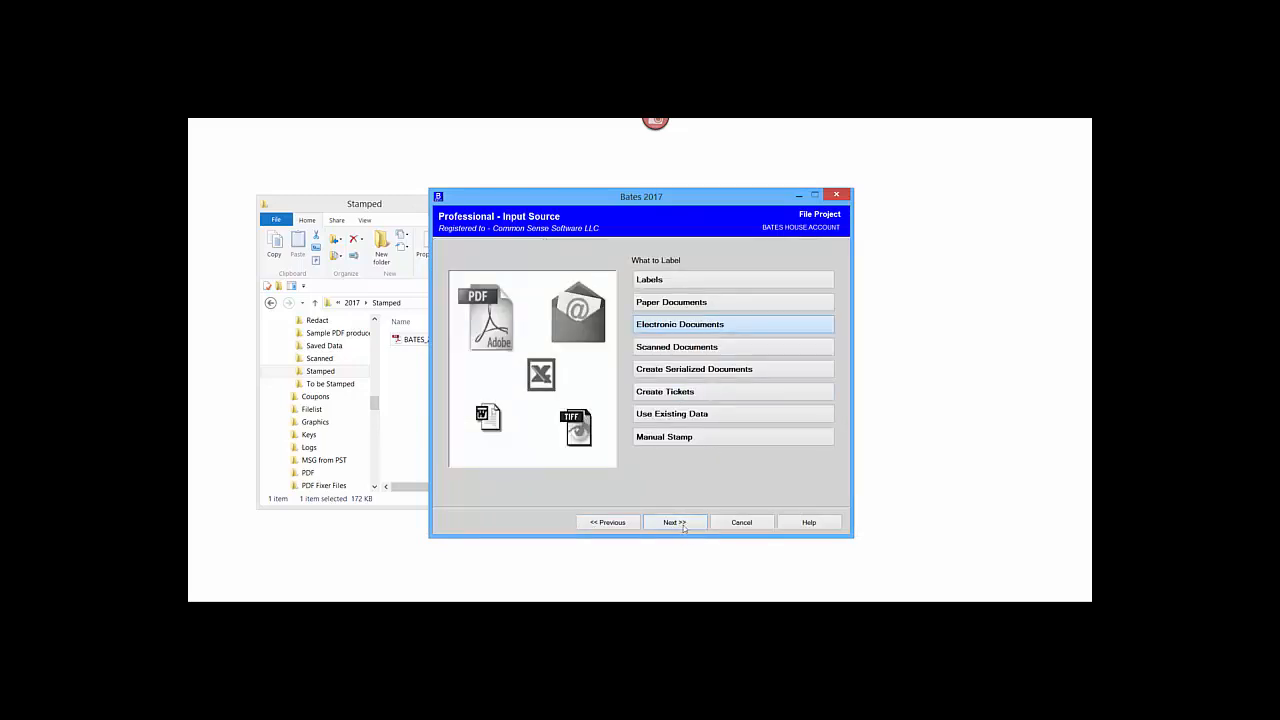
left_click(680, 522)
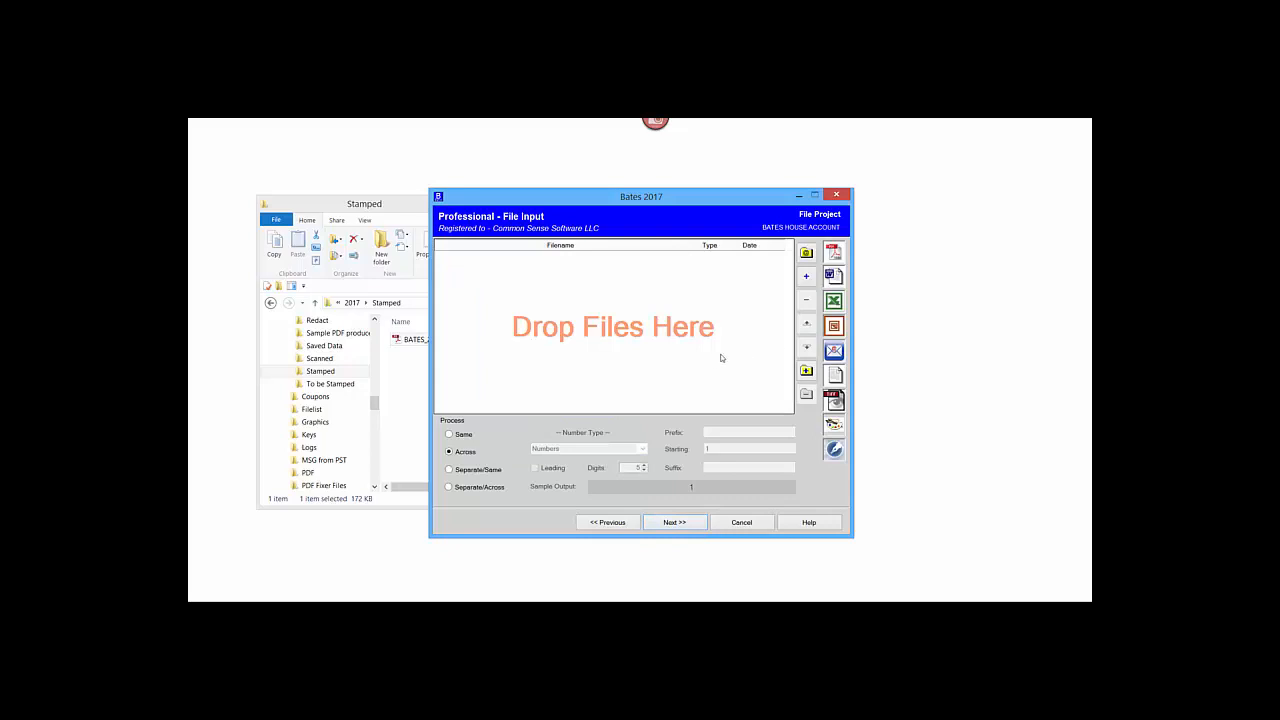
left_click(808, 279)
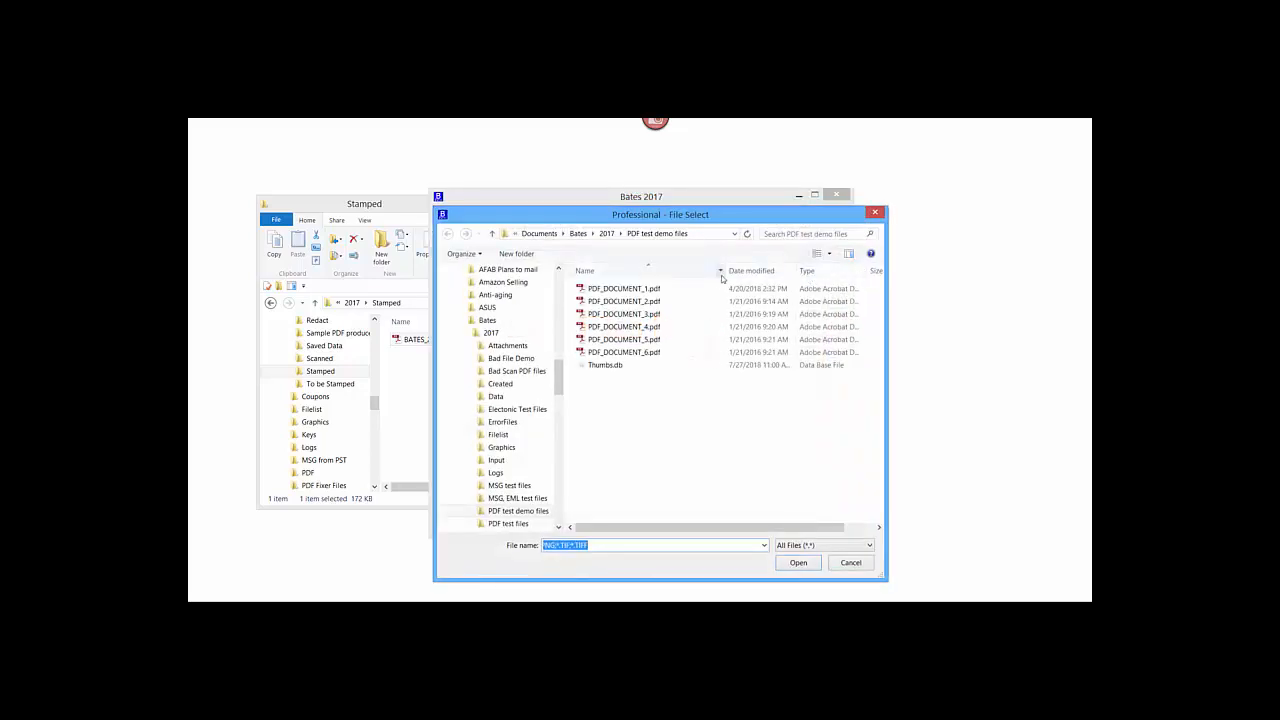
left_click_drag(703, 290, 703, 313)
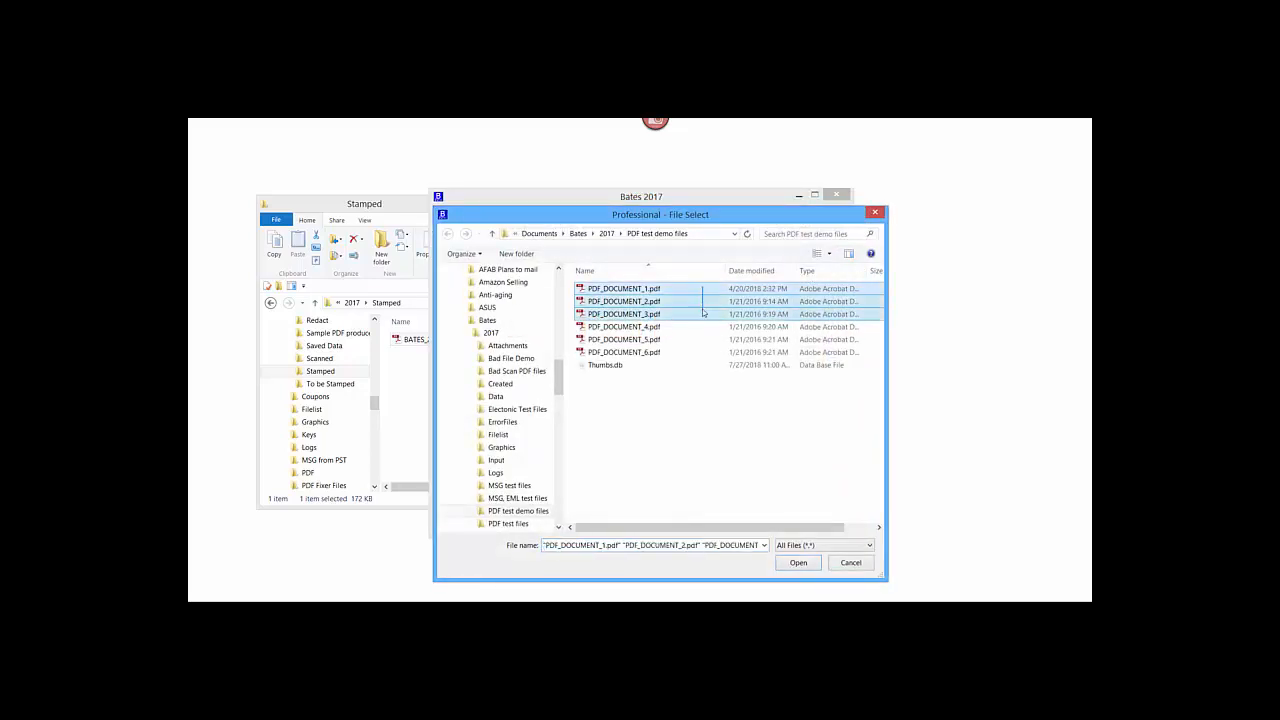
left_click(797, 562)
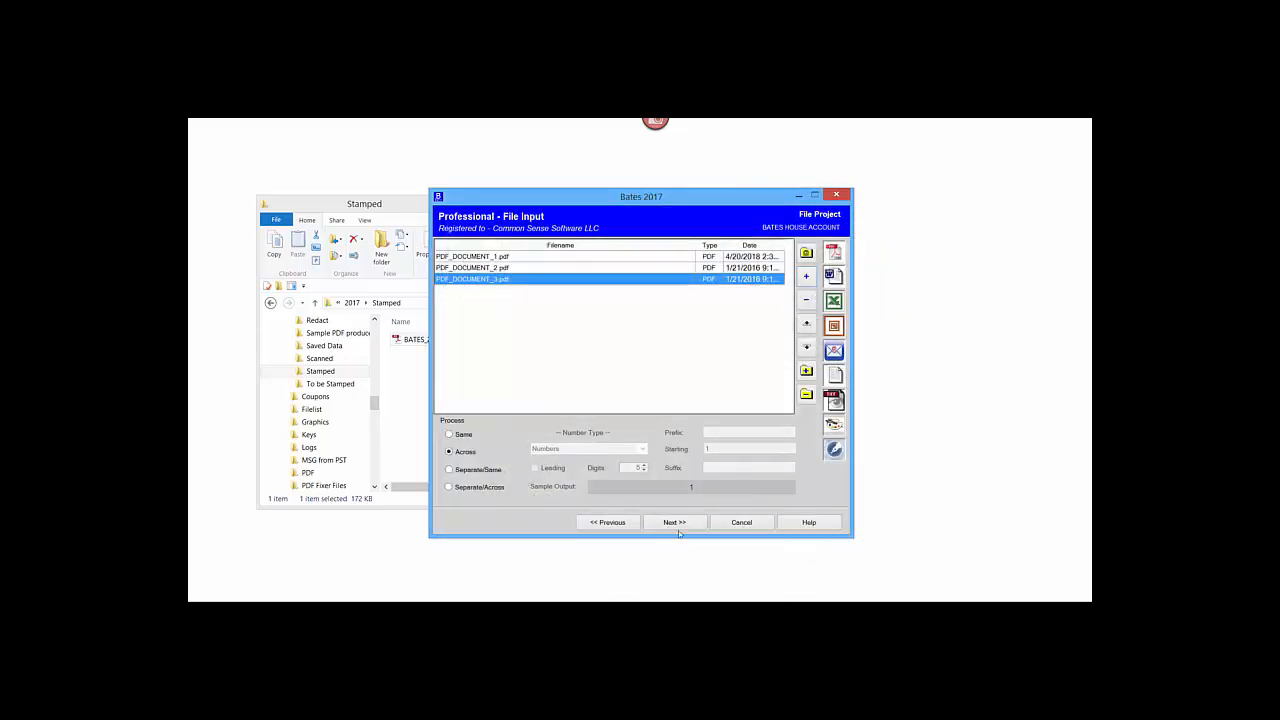
Step: Keep the default label type and customer info, and proceed to the Additional Info page
left_click(675, 522)
left_click(676, 522)
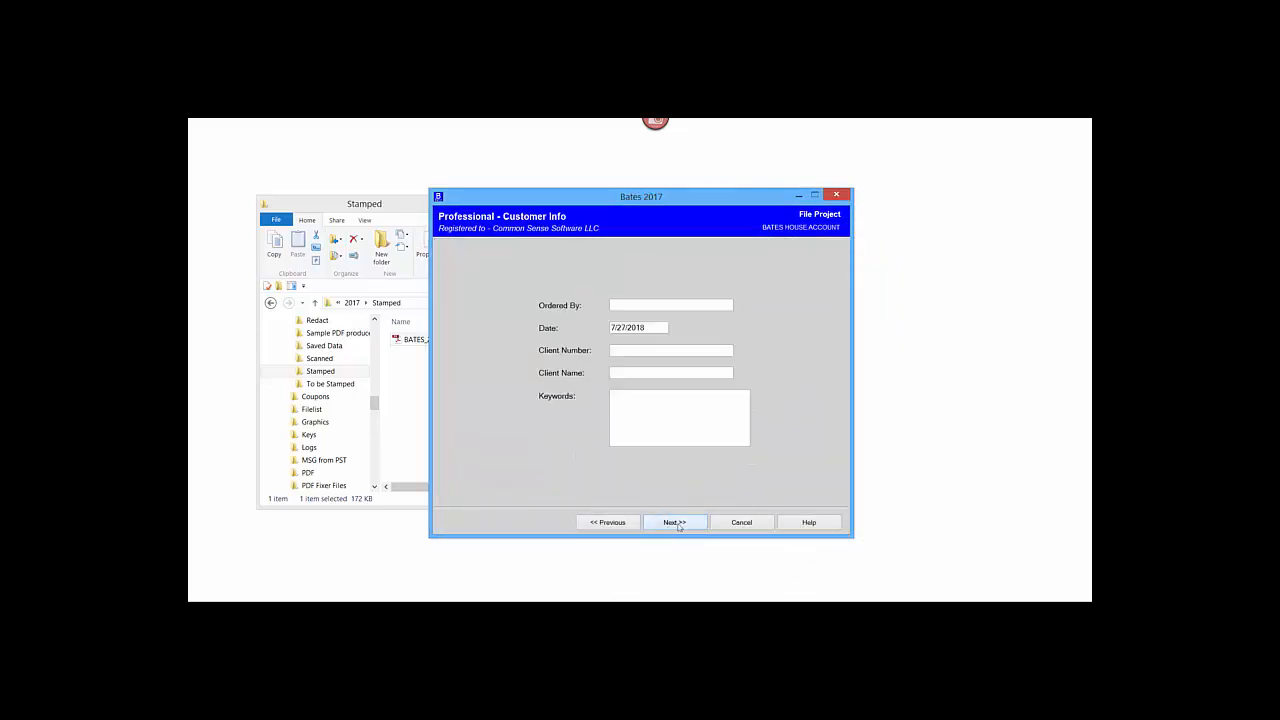
left_click(676, 522)
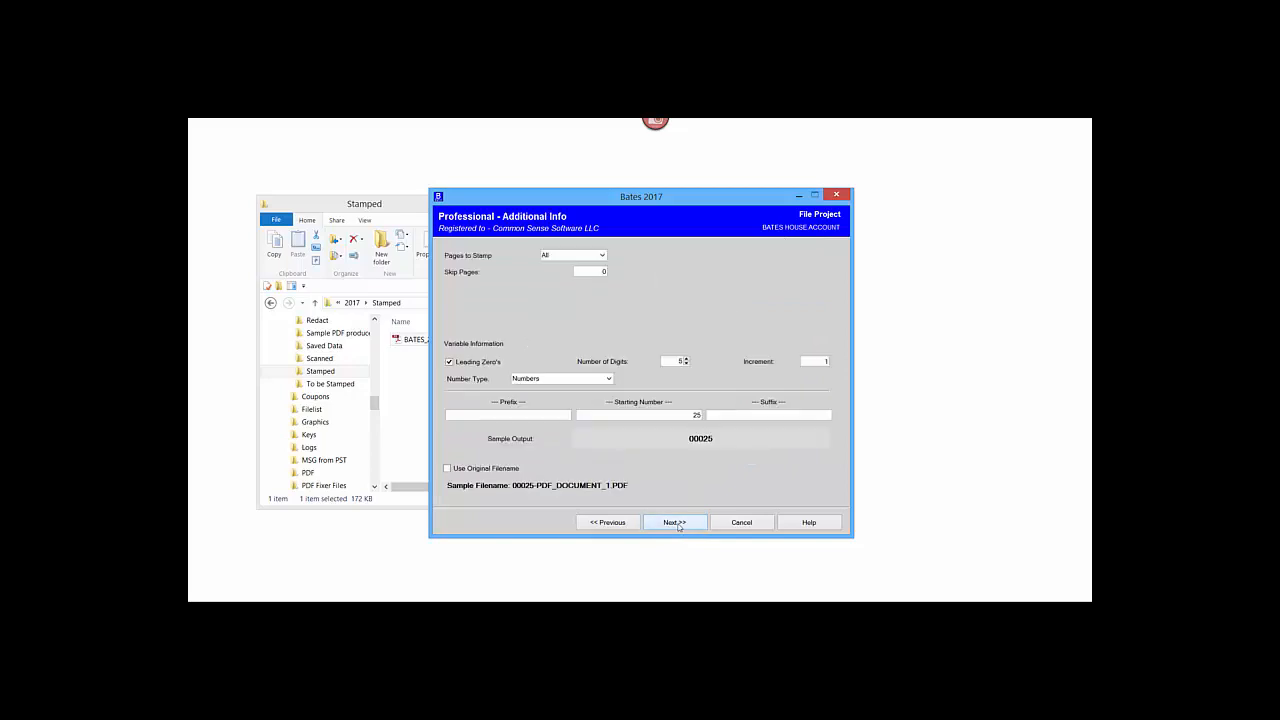
Step: Set the starting number to 1 and switch Use Original Filename on and off to compare the sample filenames
double_click(695, 414)
type("1")
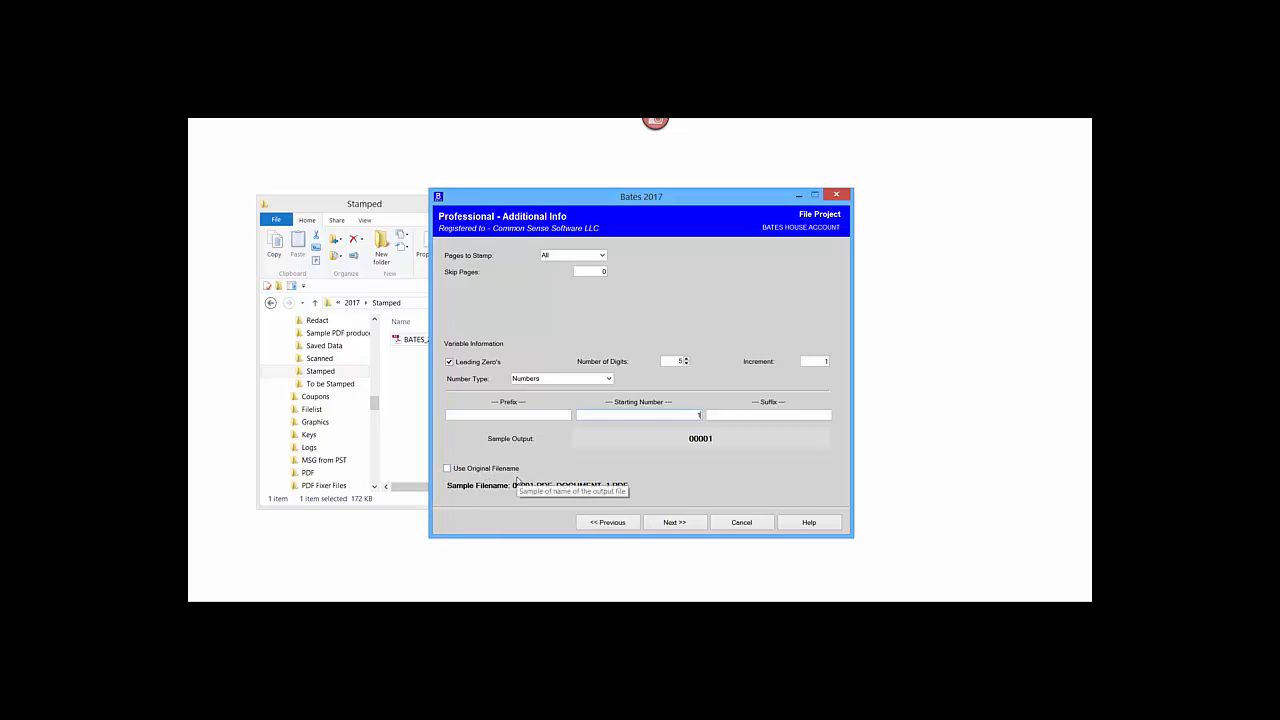
left_click(447, 469)
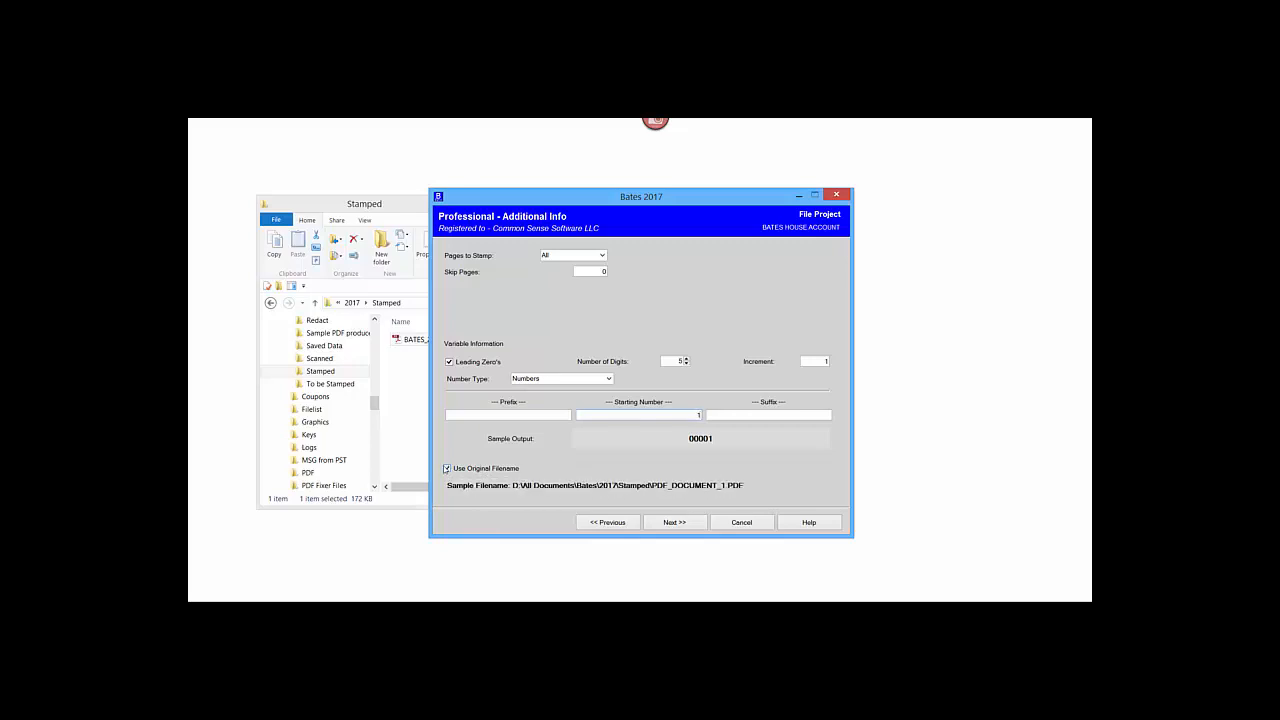
left_click(447, 469)
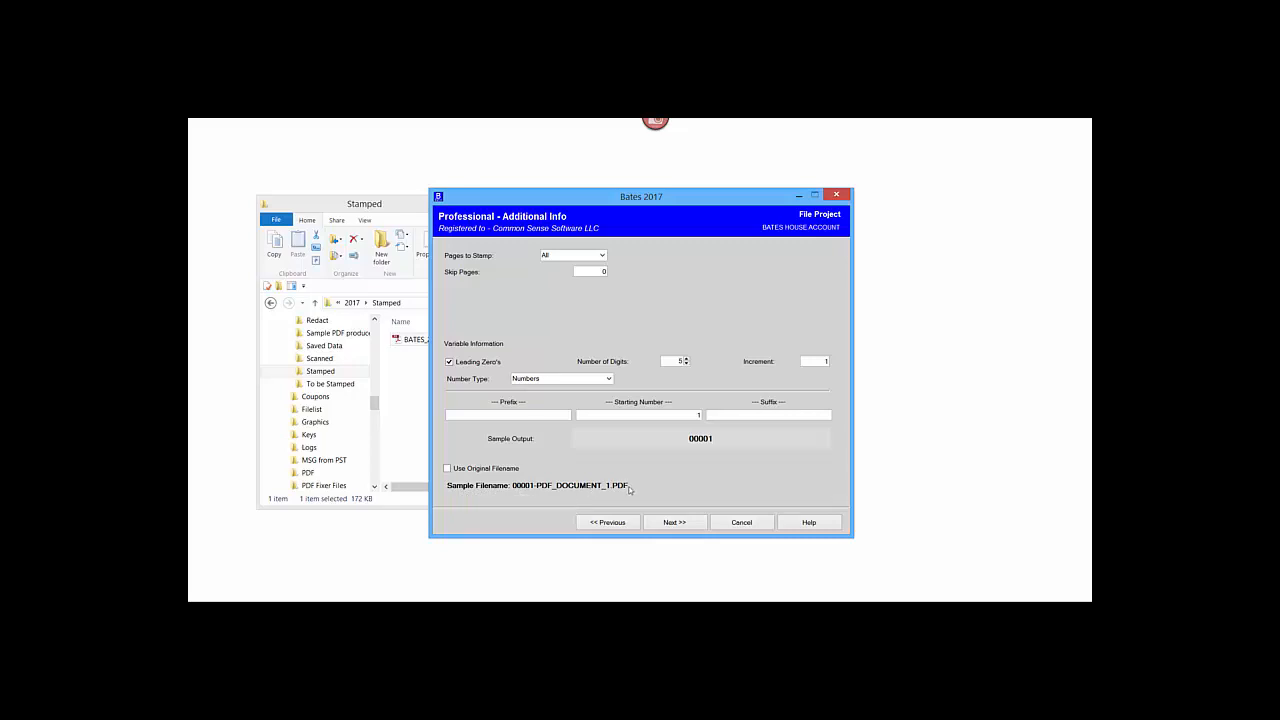
Step: Accept the existing label item layout and top-left label location, and proceed to the Output Destination page
left_click(675, 522)
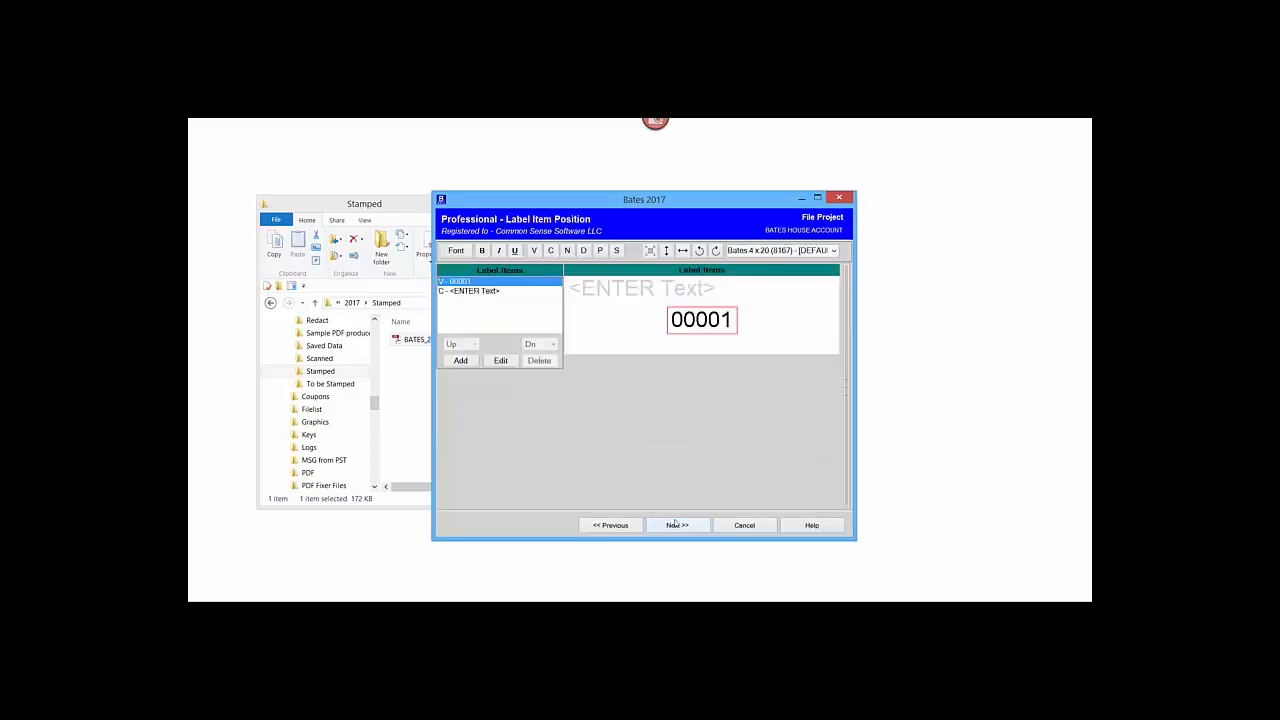
left_click(676, 522)
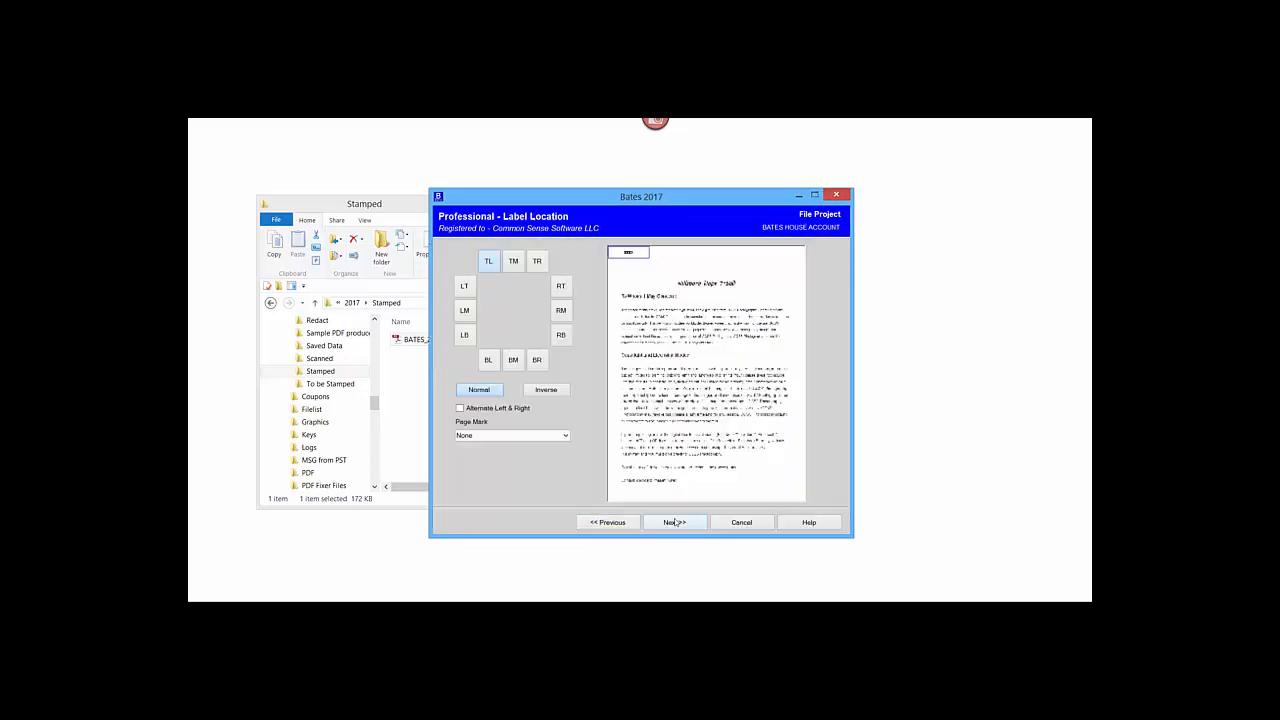
left_click(676, 522)
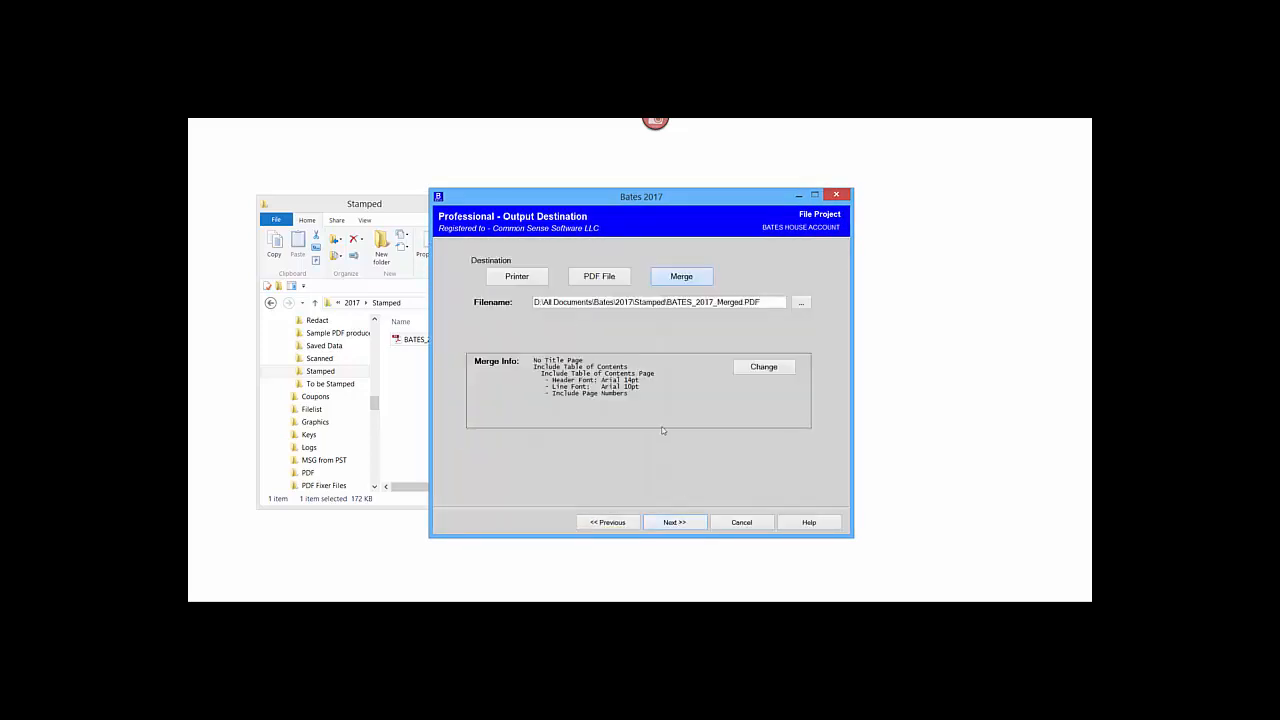
Step: Try to overwrite the existing BATES_2017_Merged.PDF with the new merged output
left_click(677, 522)
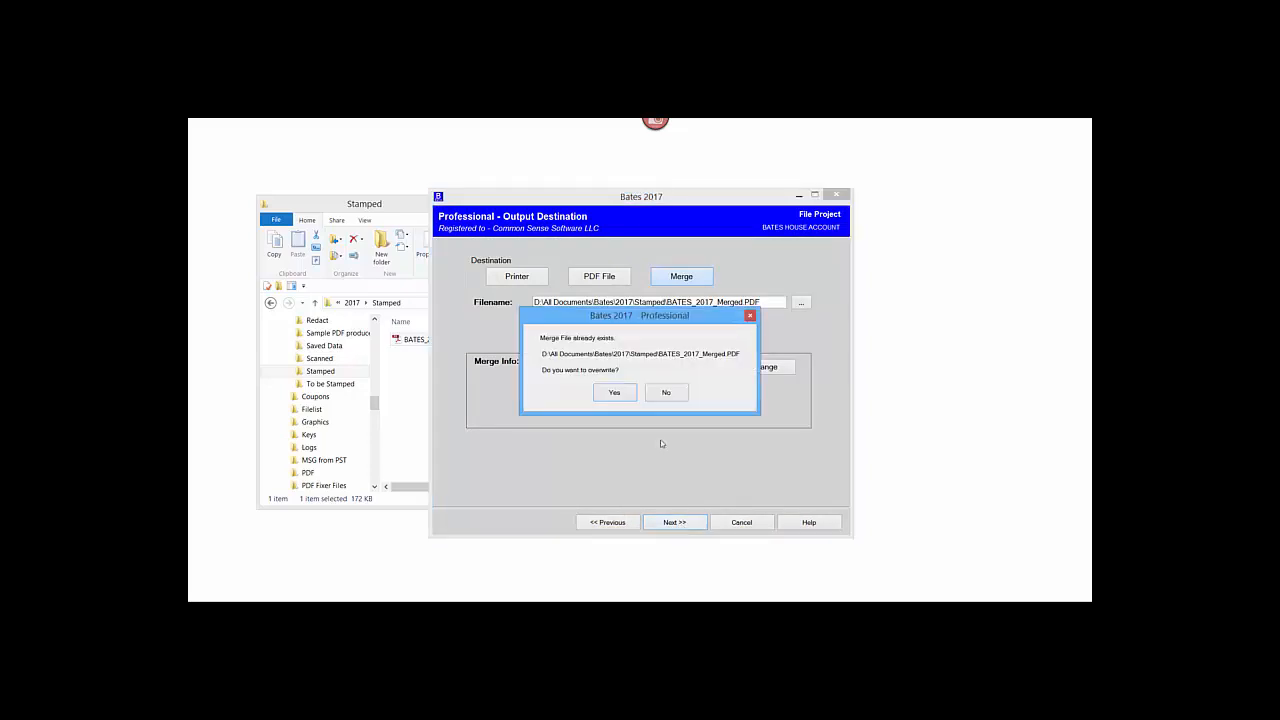
left_click(615, 393)
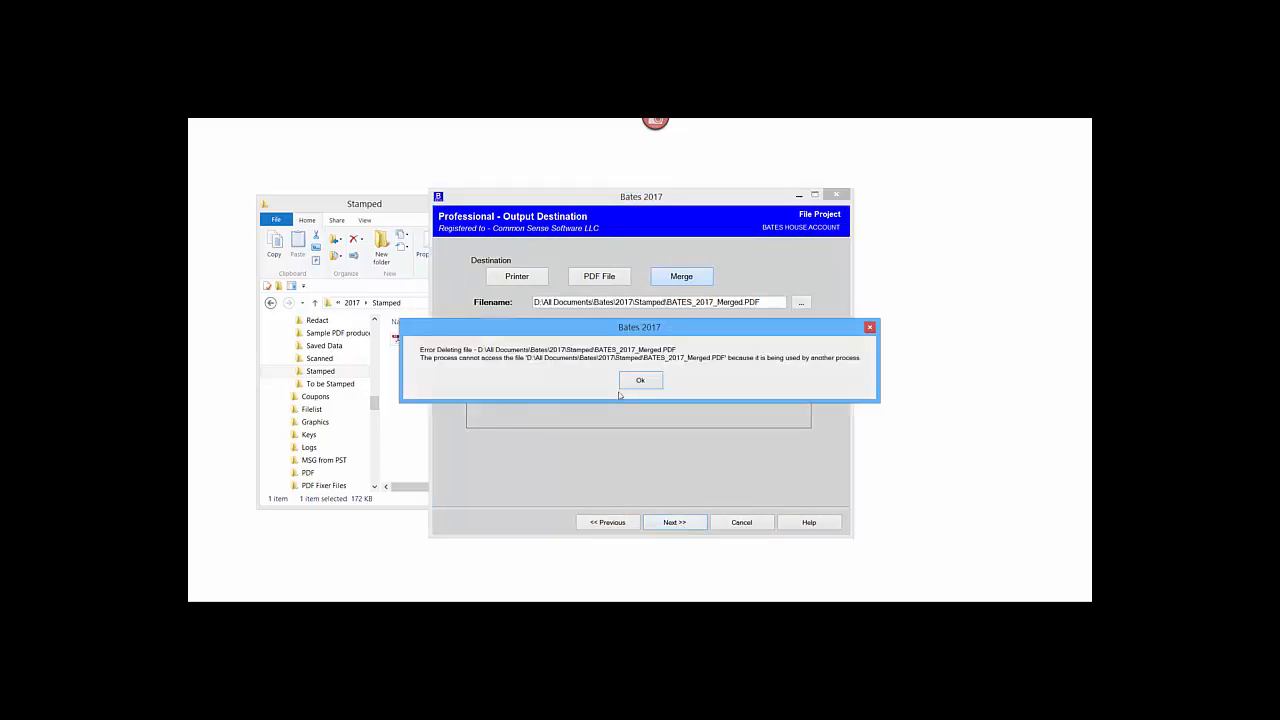
left_click(640, 380)
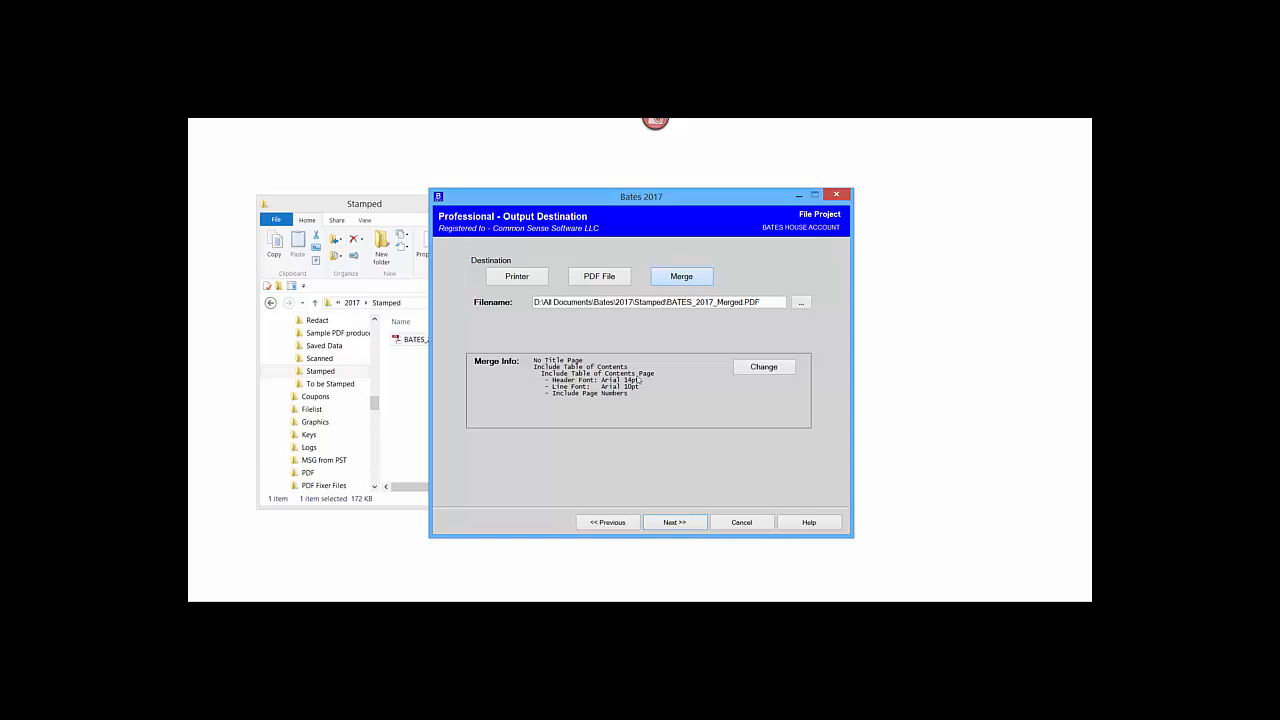
Step: Process the documents into a merged file named BATES_2017_rename.PDF and finish the project
left_click(676, 522)
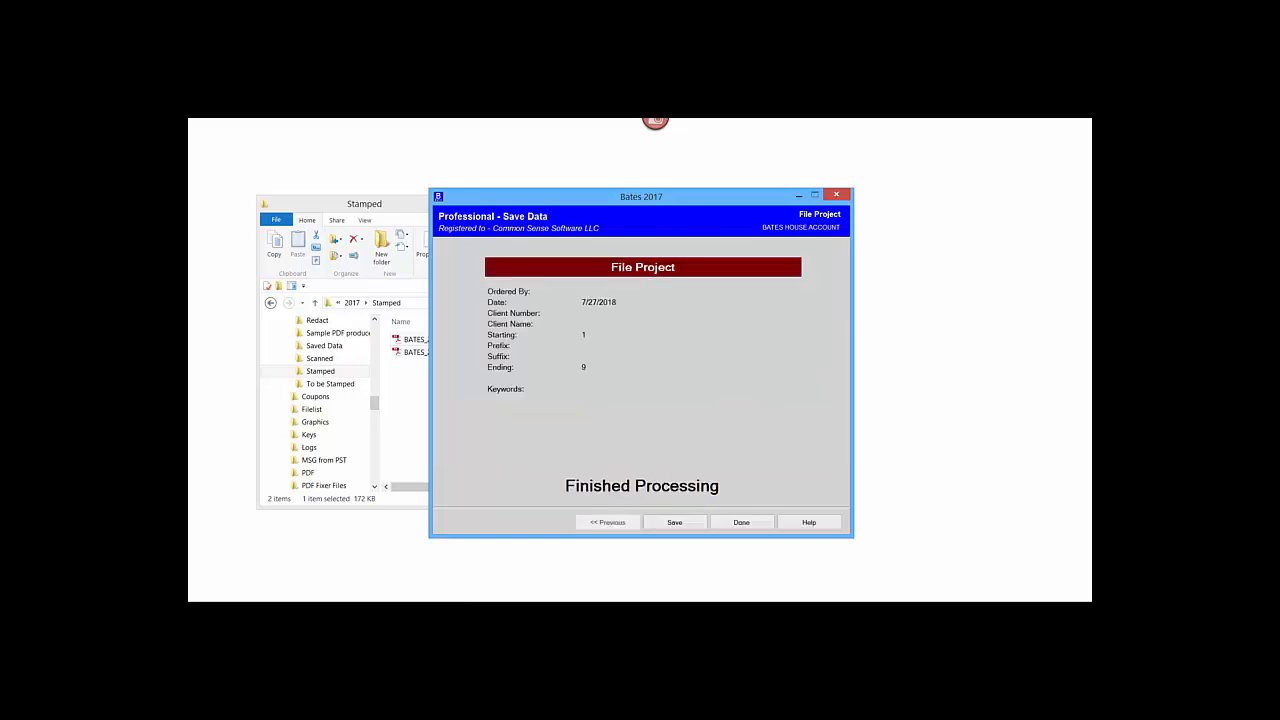
left_click(675, 523)
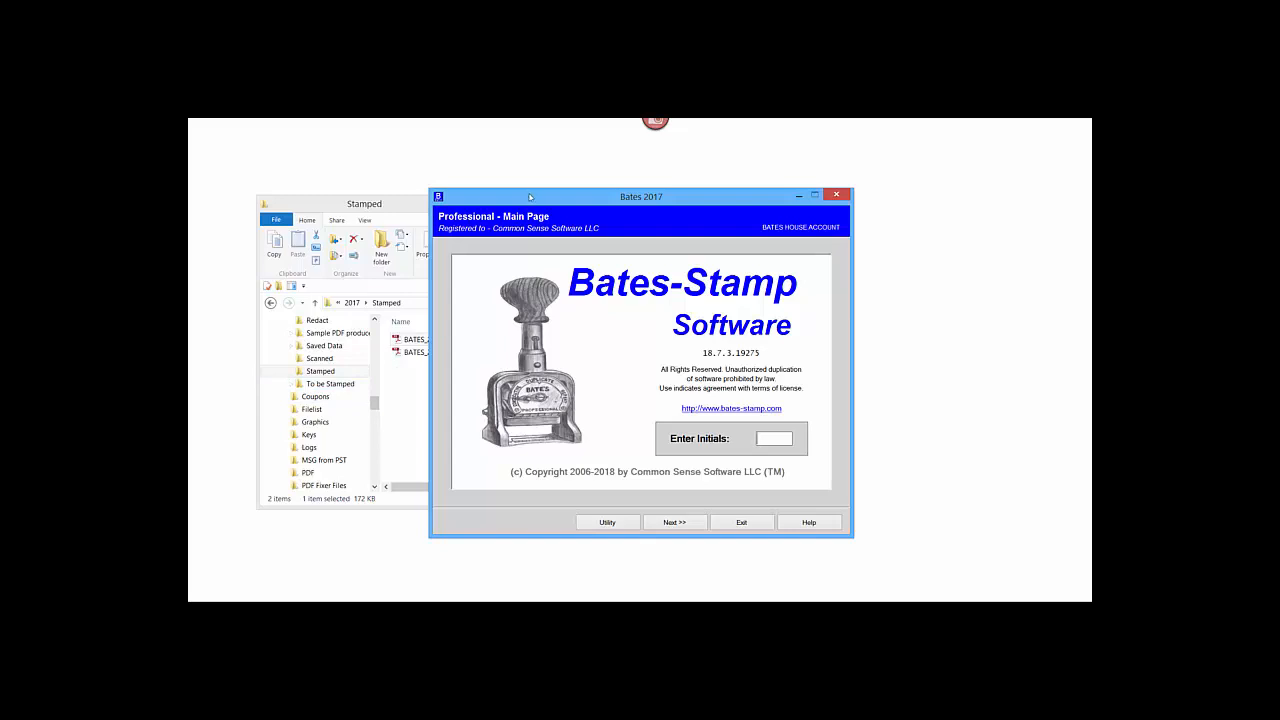
Step: Open BATES_2017_rename.PDF from the Stamped folder and view its table of contents at 100% beside the file list
left_click(337, 194)
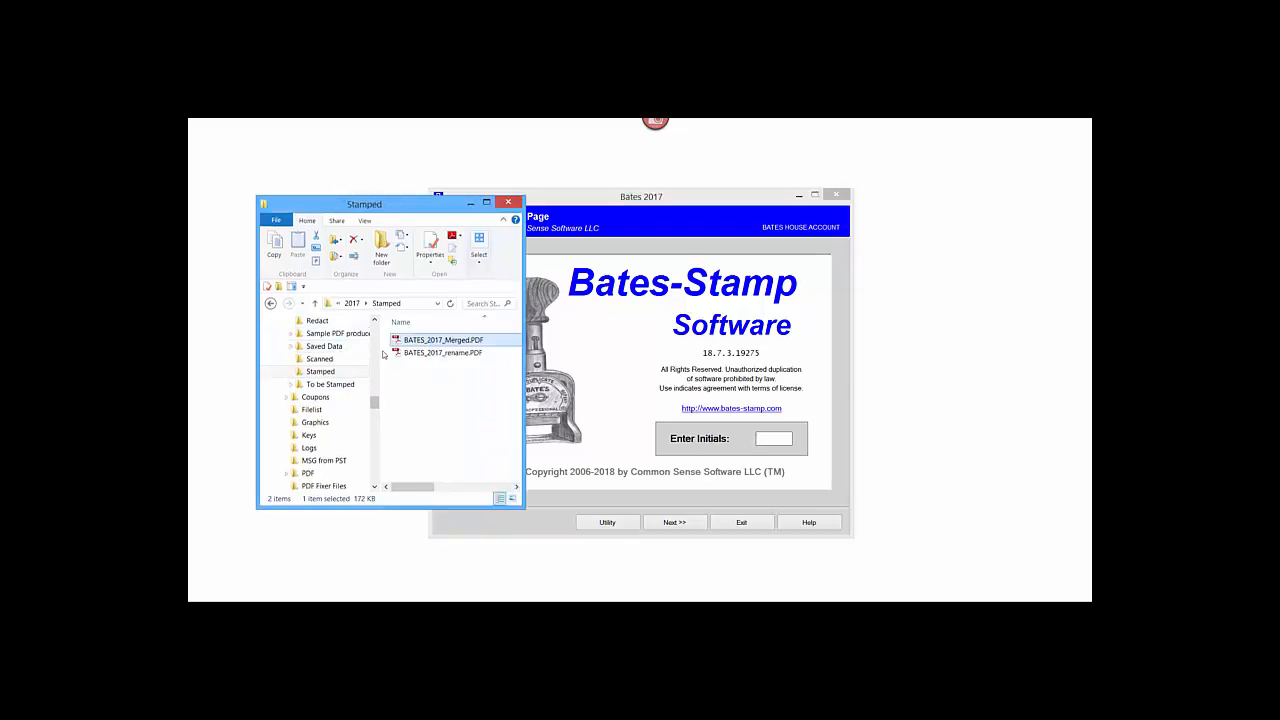
double_click(420, 354)
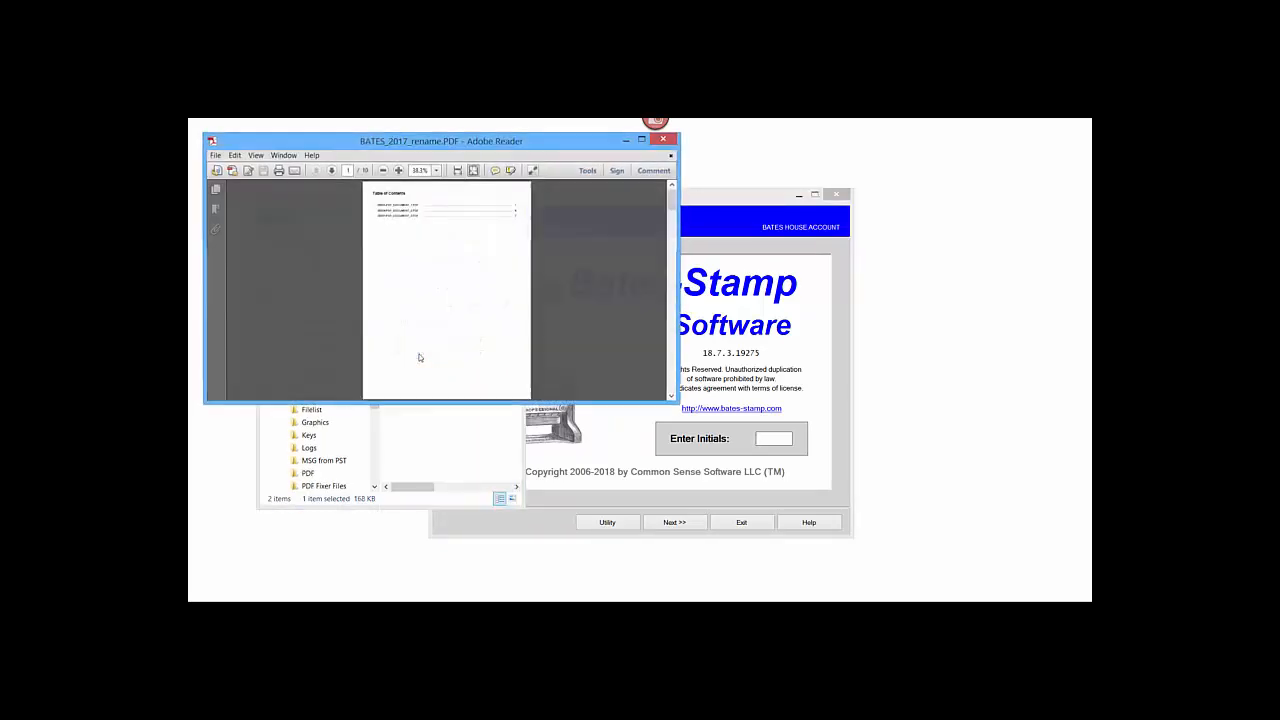
left_click_drag(440, 146, 700, 266)
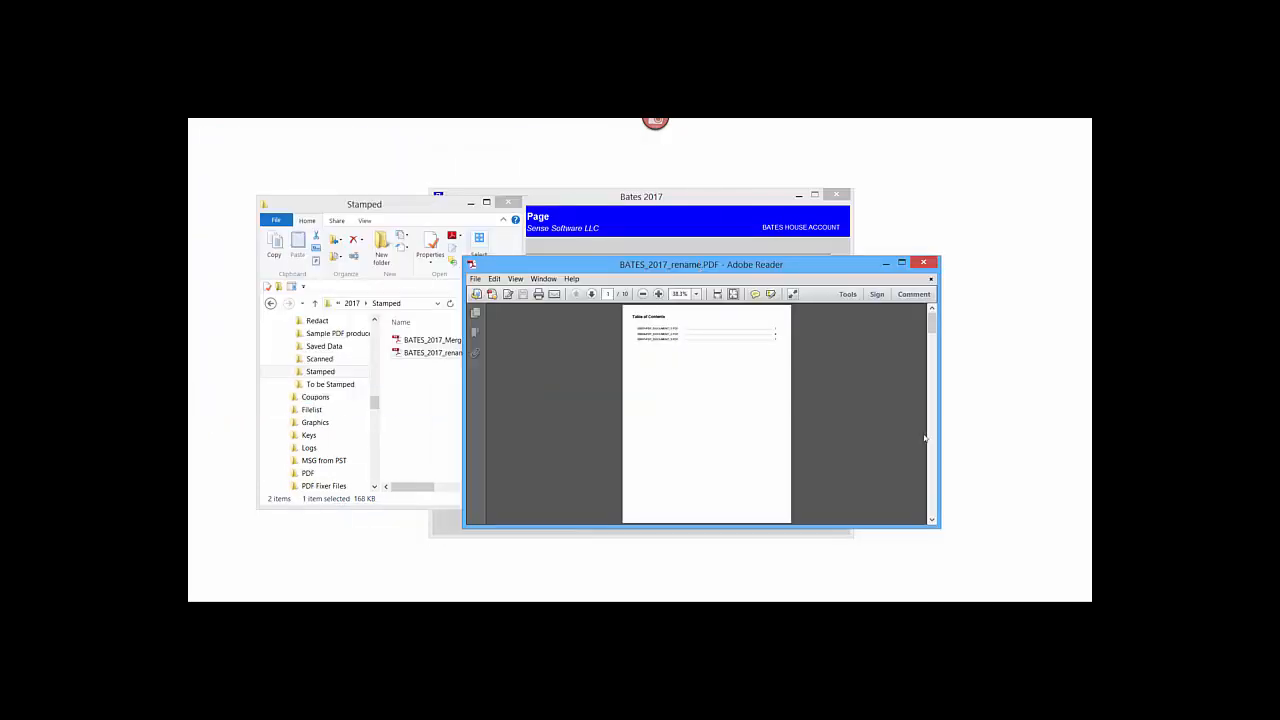
left_click_drag(938, 443, 839, 423)
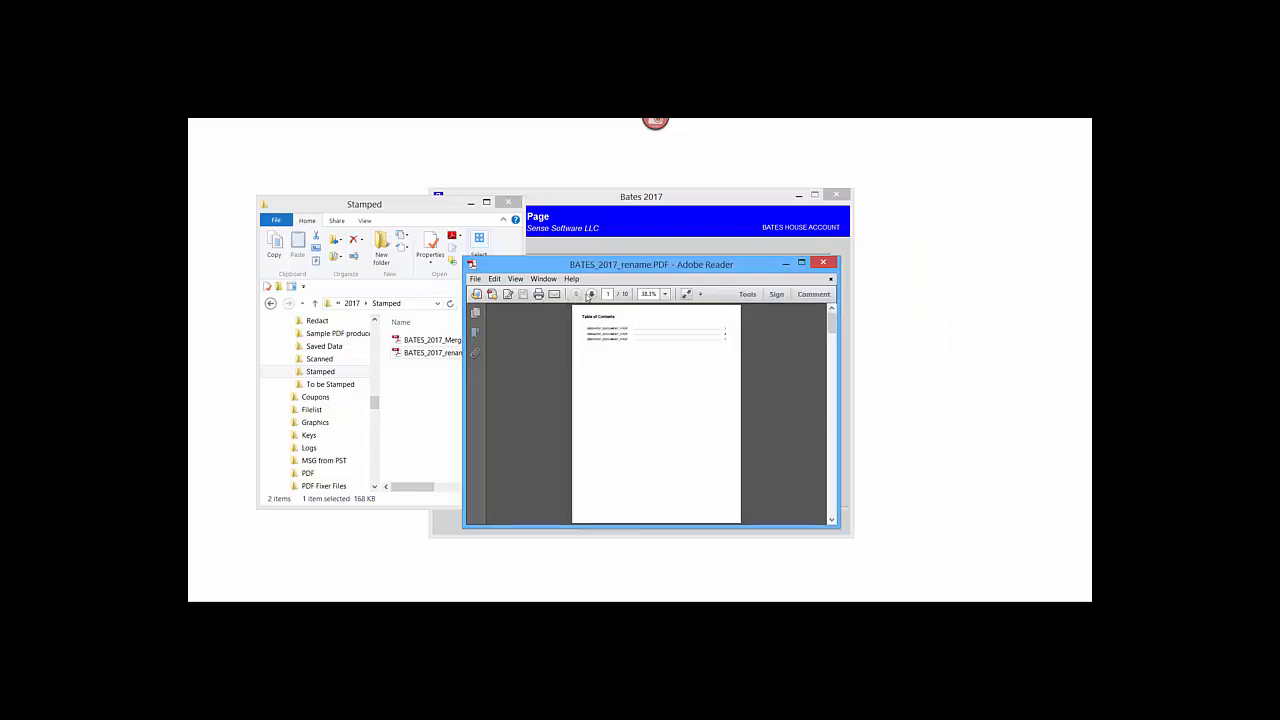
left_click(665, 294)
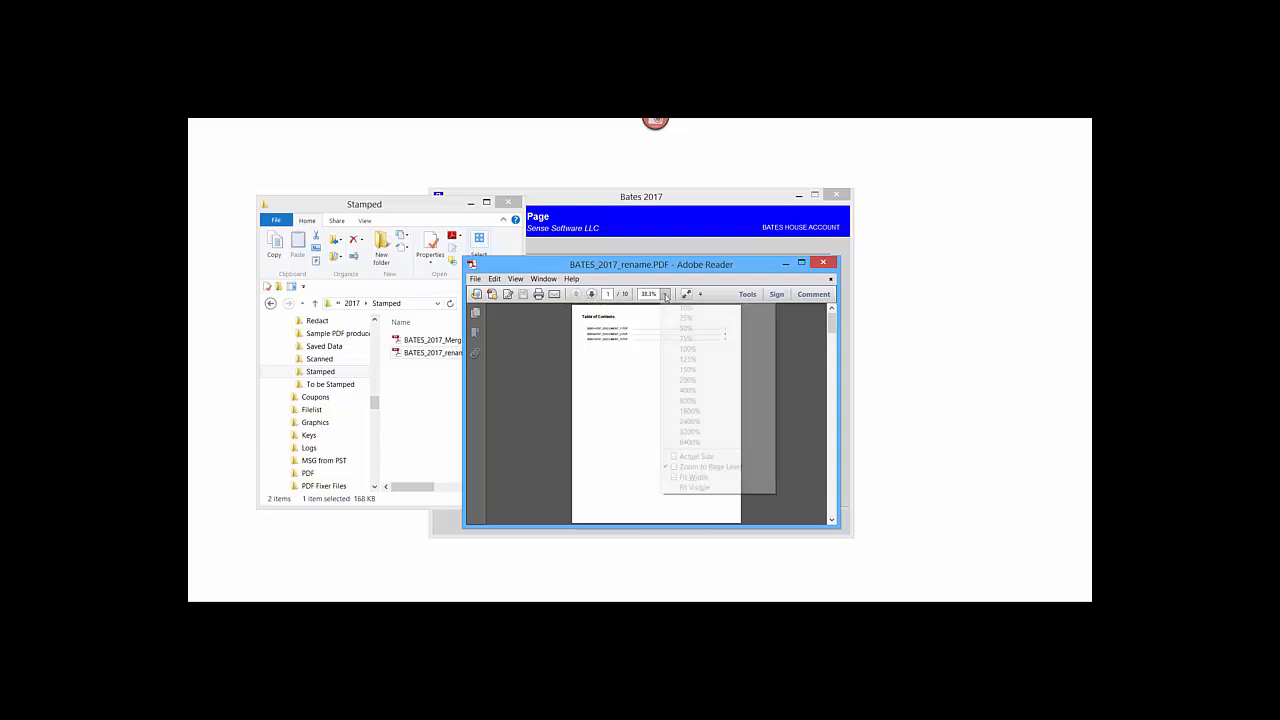
left_click(669, 349)
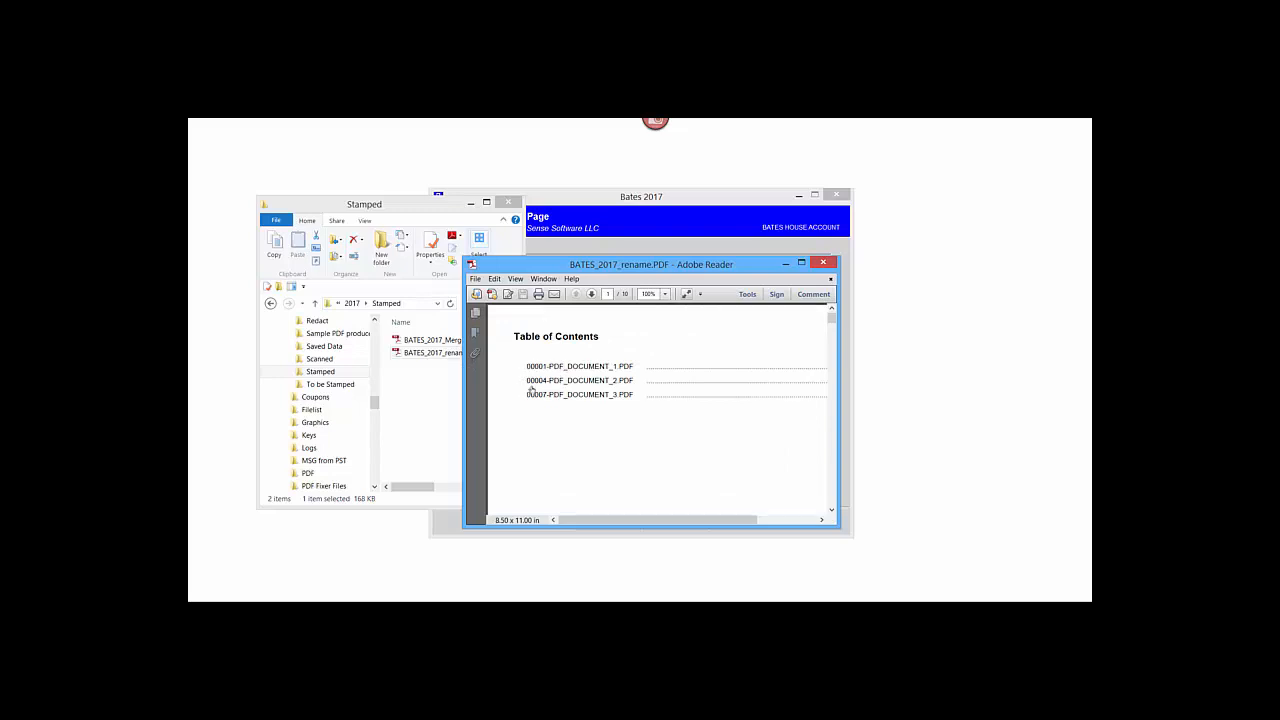
Step: Follow the contents link to PDF_DOCUMENT_2, check the Bates numbers on its pages against the table of contents, and close the PDF
left_click(585, 381)
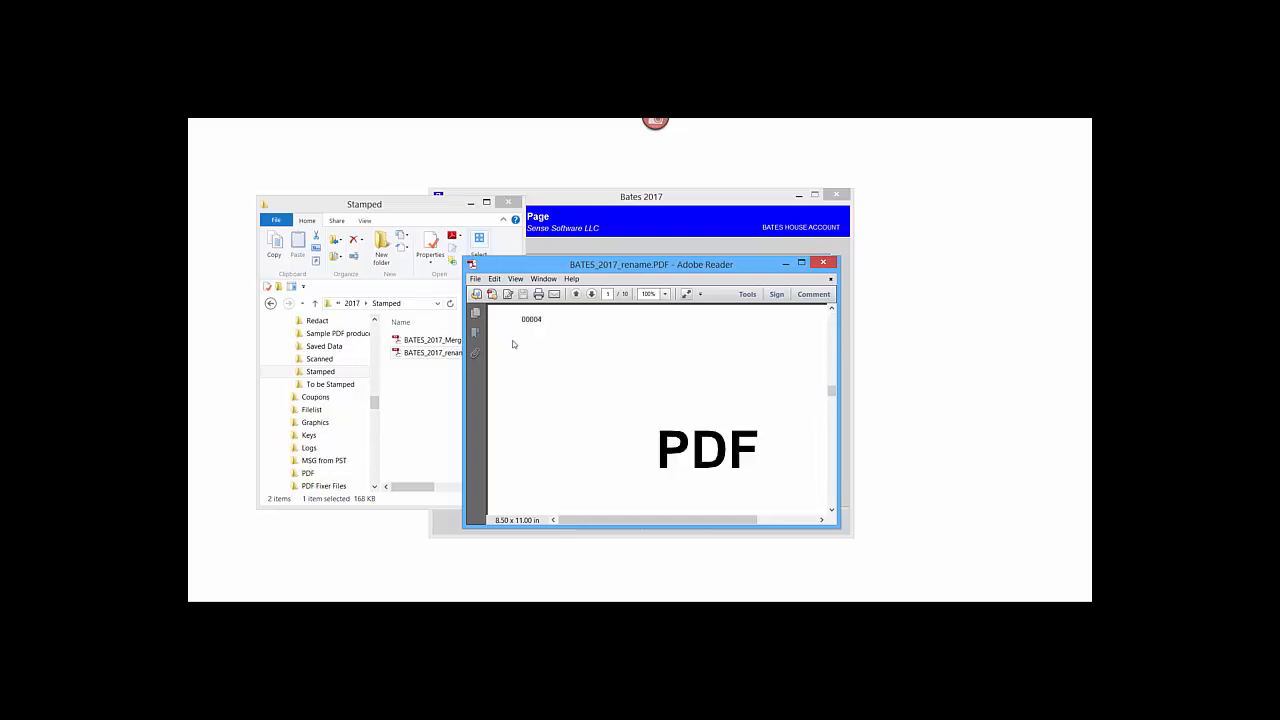
scroll(720, 372, "down", 3)
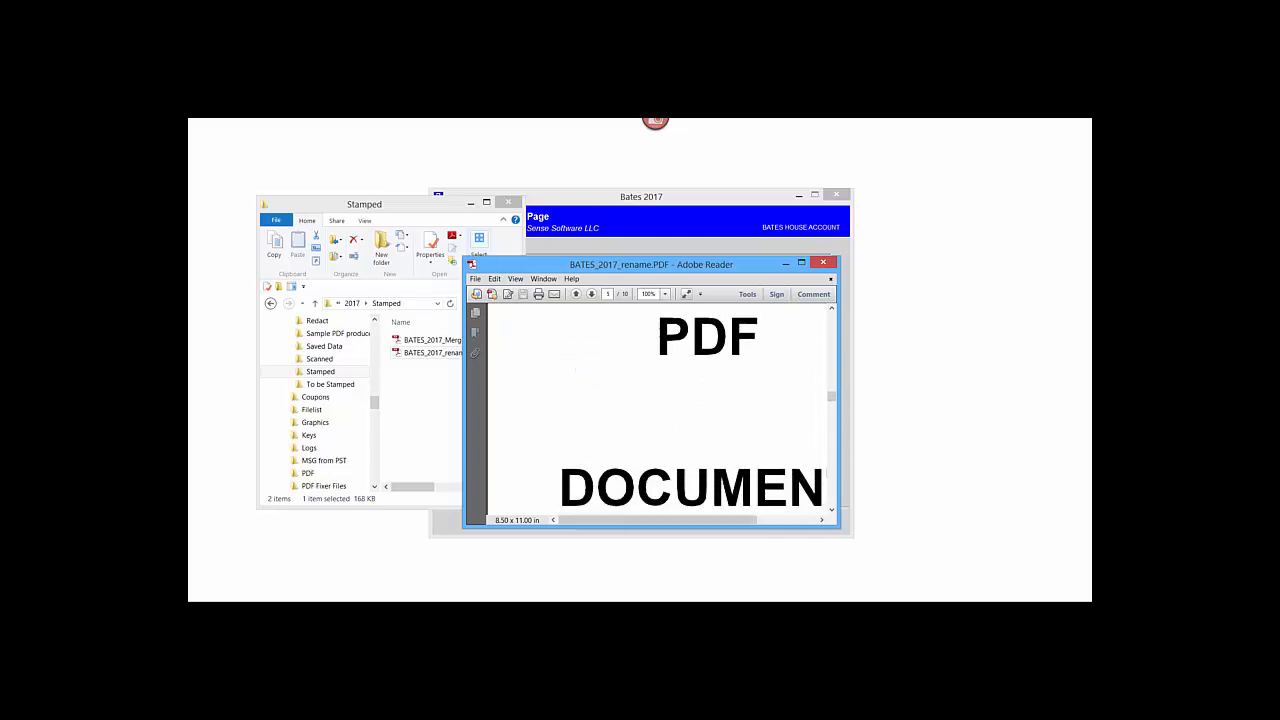
left_click(591, 295)
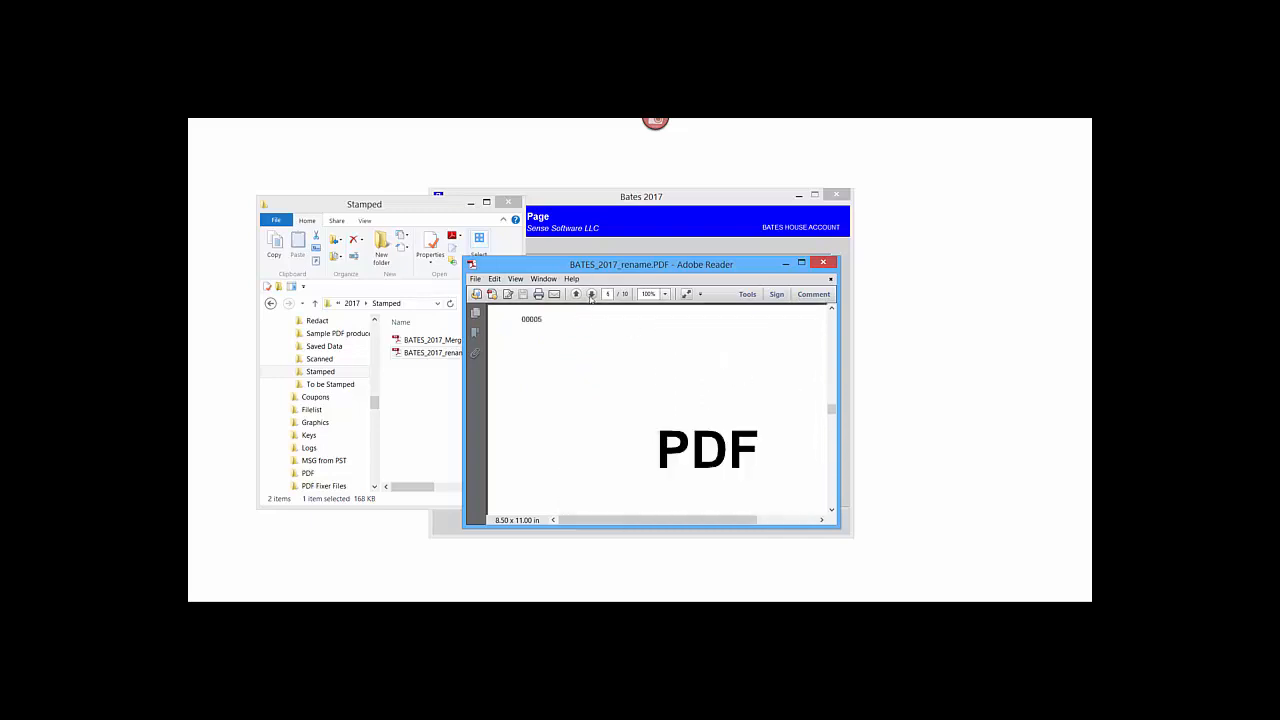
left_click(591, 295)
left_click_drag(831, 427, 833, 310)
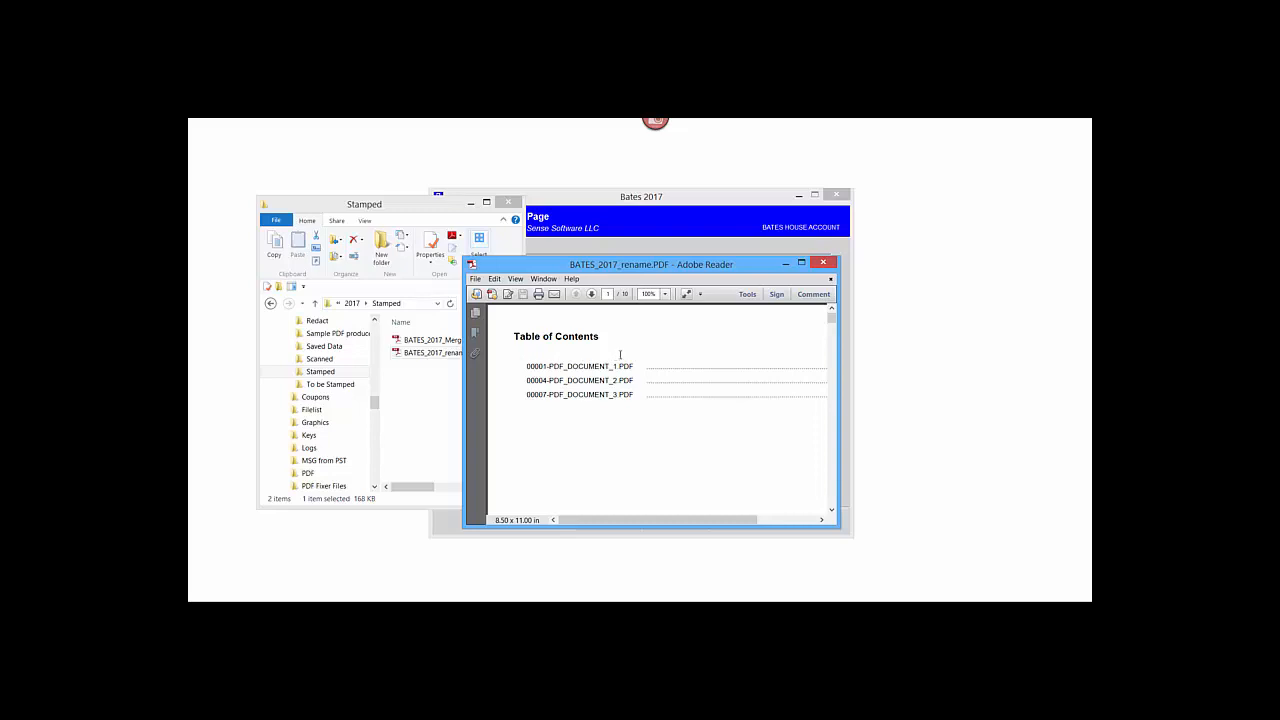
left_click(823, 264)
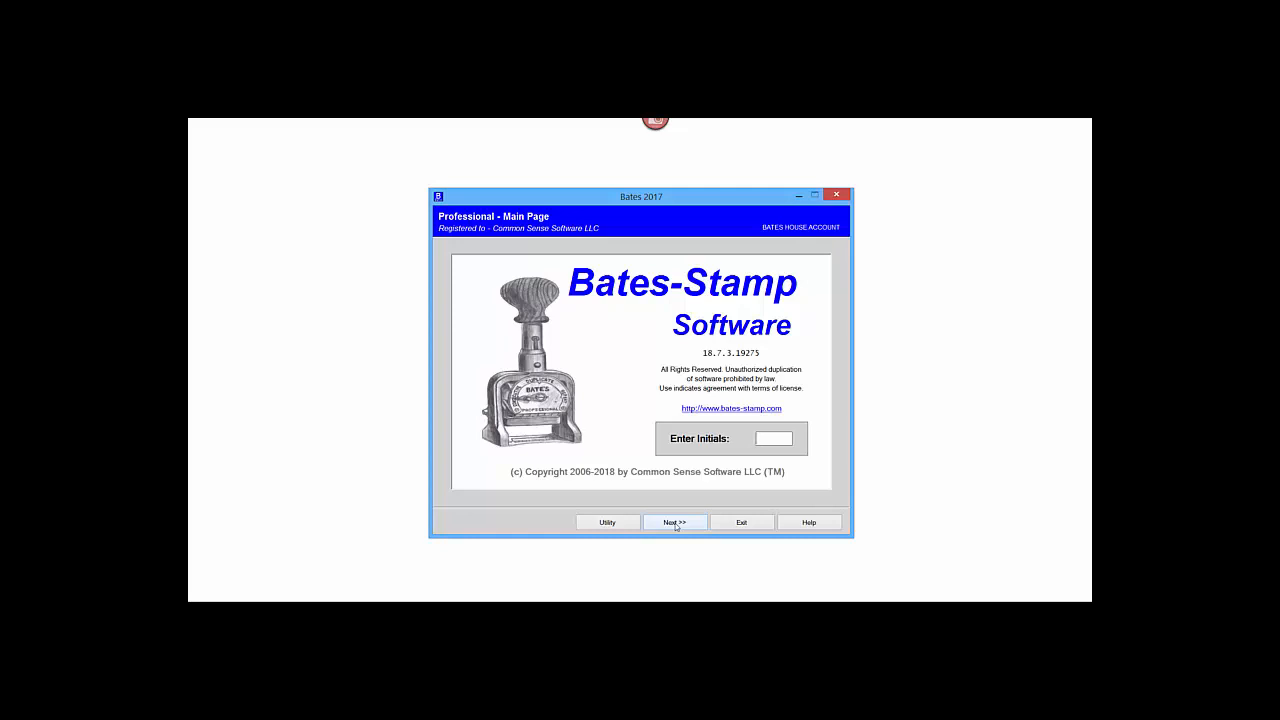
Step: Open the Output Format options in the ZZZ user's configuration and switch the output type to Advanced
left_click(676, 524)
left_click(676, 524)
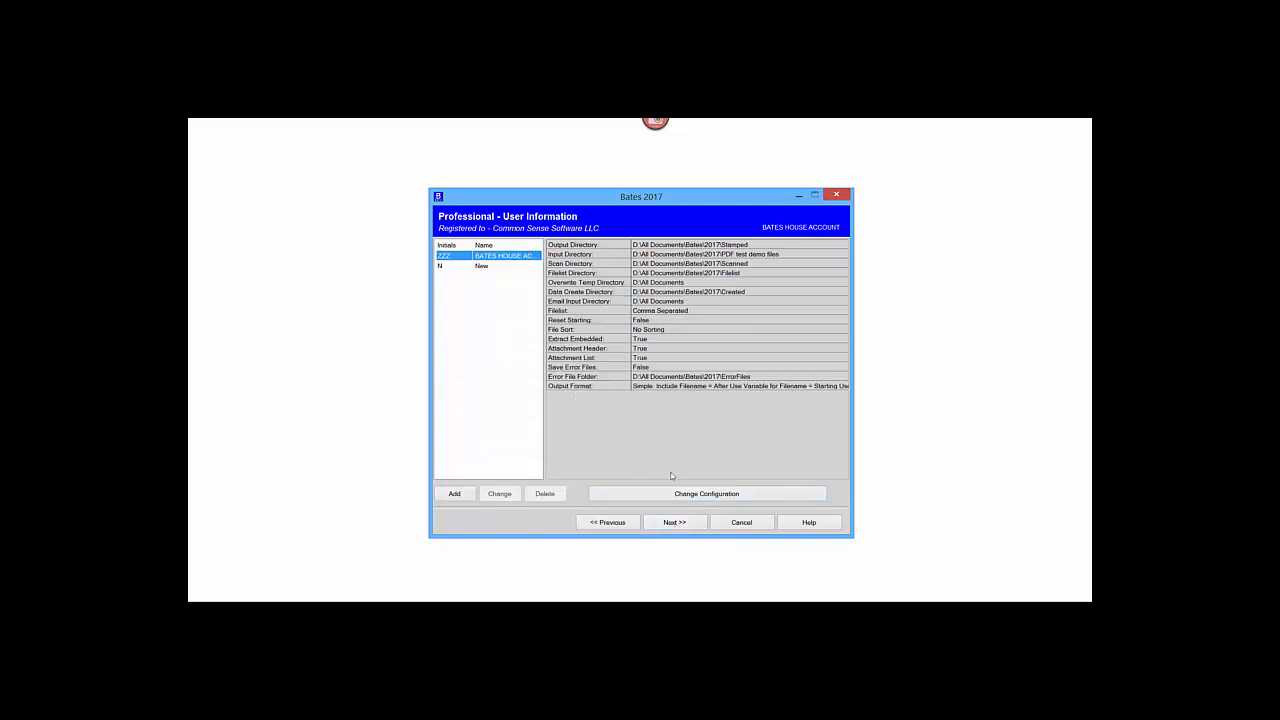
left_click(685, 493)
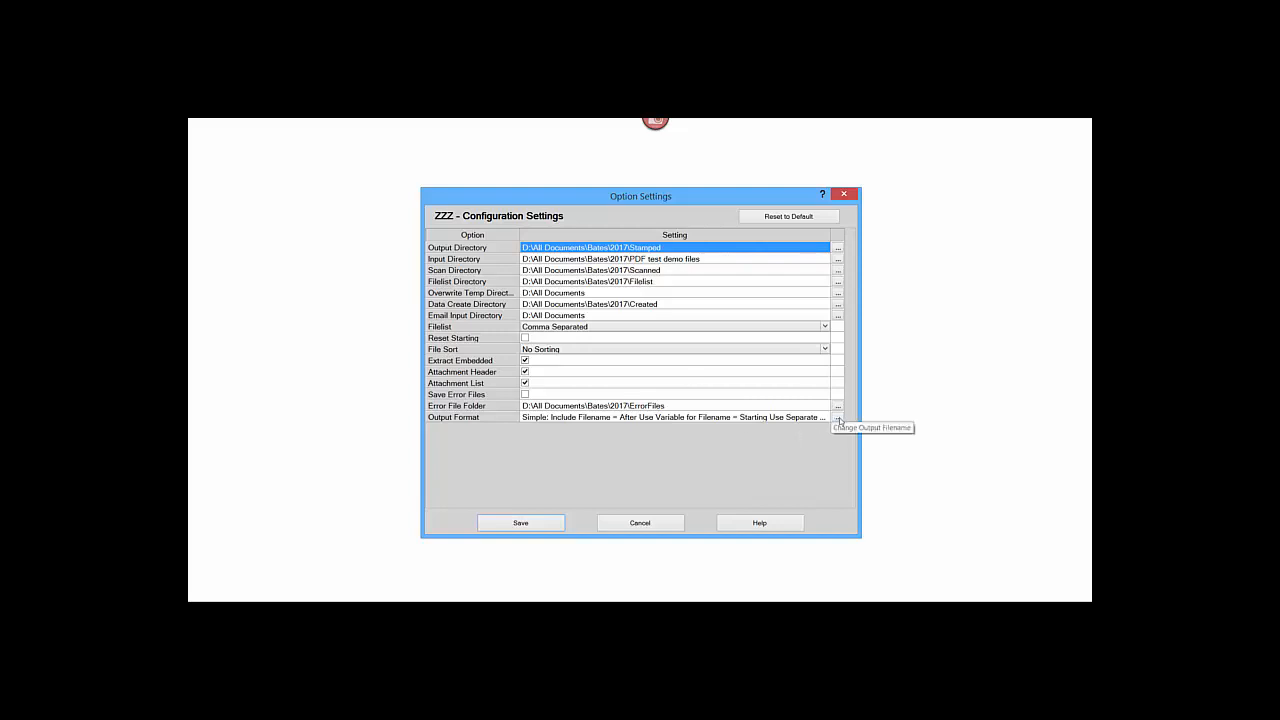
left_click(838, 417)
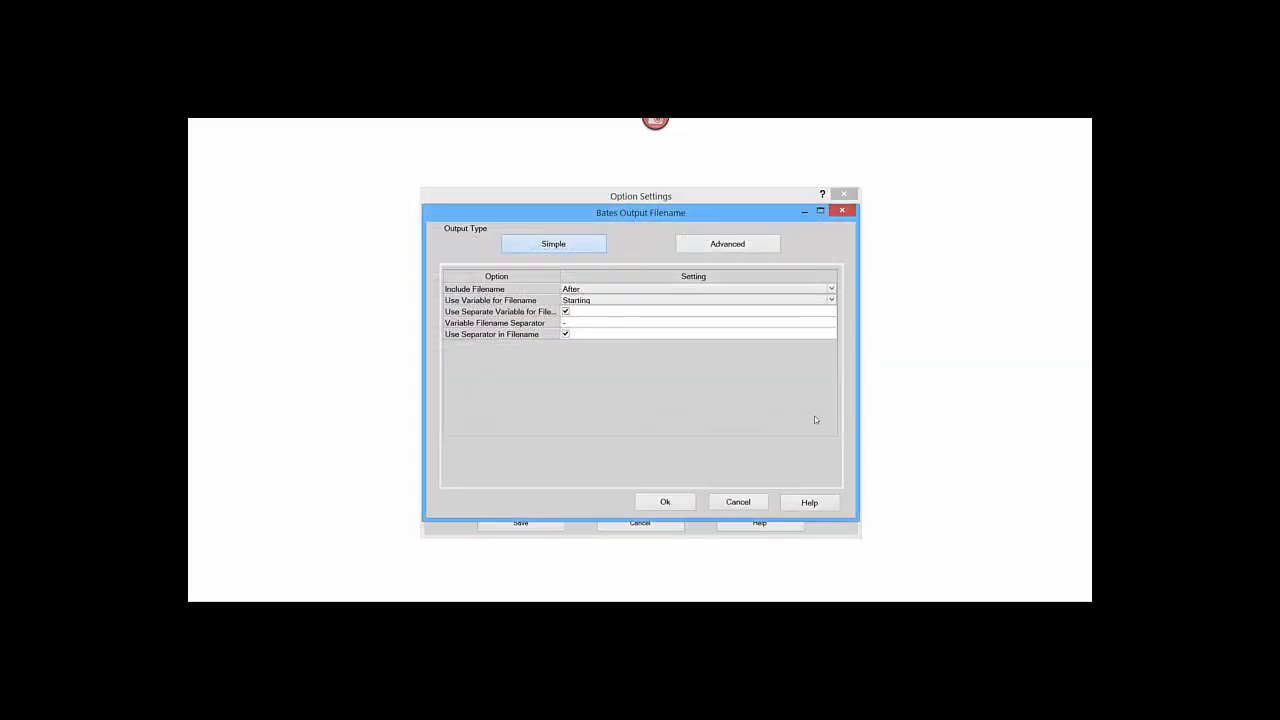
left_click(744, 248)
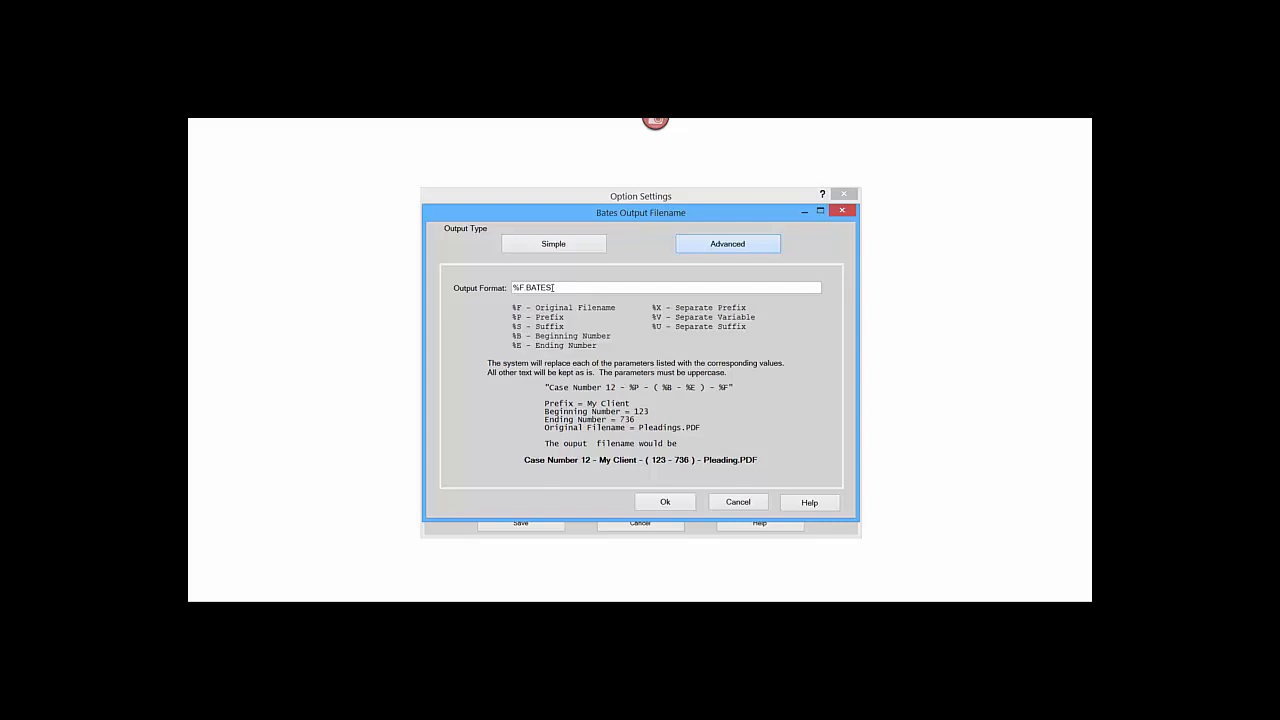
Step: Replace the advanced output format with "Jones vs Smith - %B - %E - %F" and accept it
left_click_drag(554, 287, 510, 284)
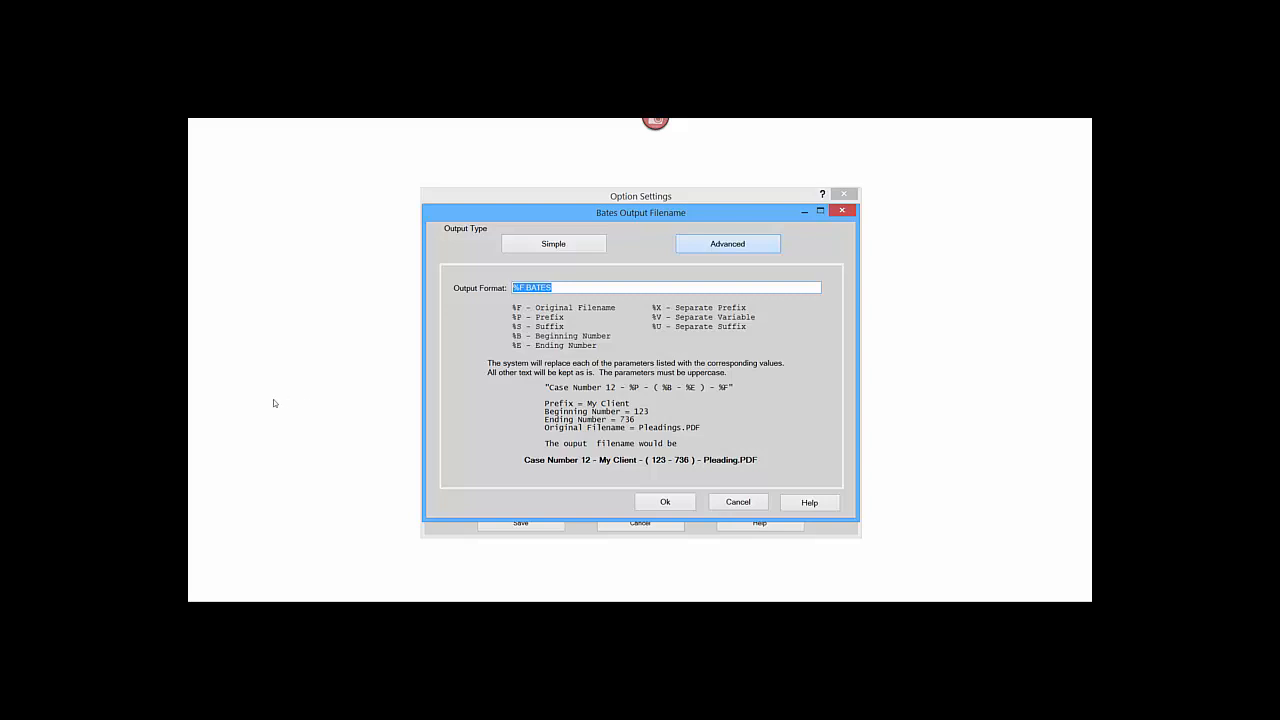
key("BackSpace")
type("Jones vs Smith")
type("%B")
type("%E")
type("%F")
left_click(667, 503)
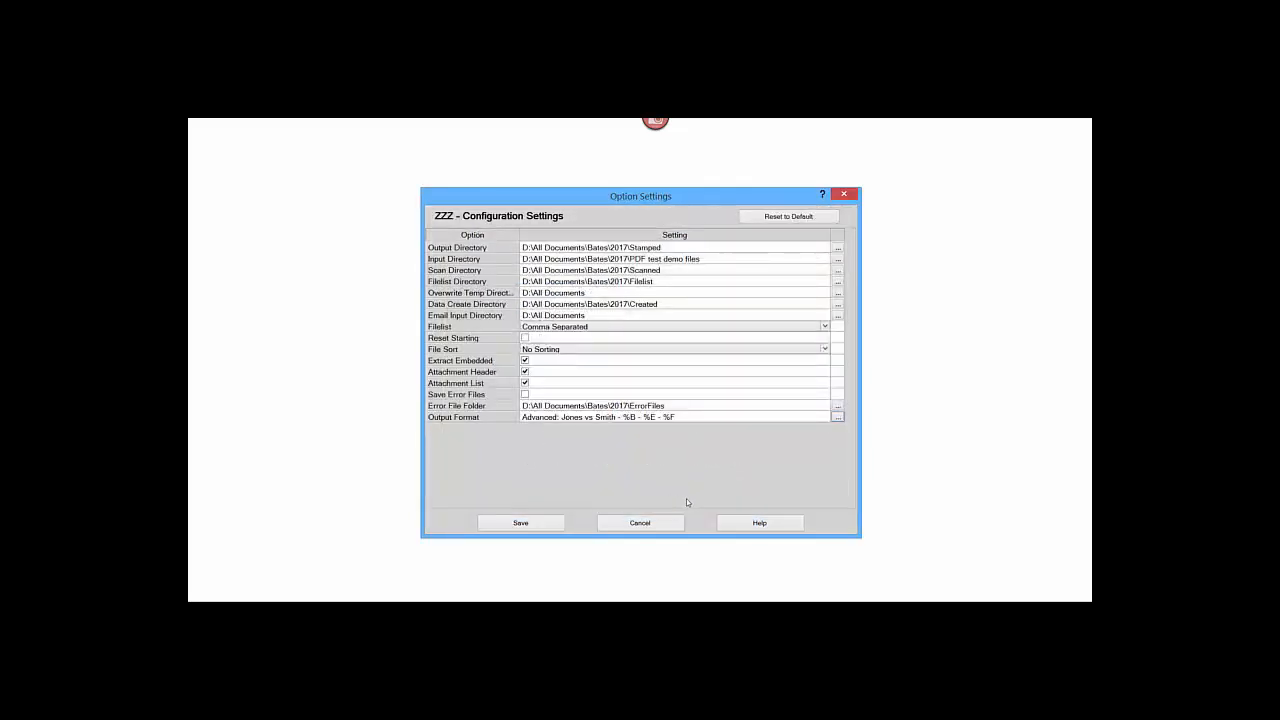
Step: Save the configuration settings and start a project with electronic documents as the input source
left_click(547, 521)
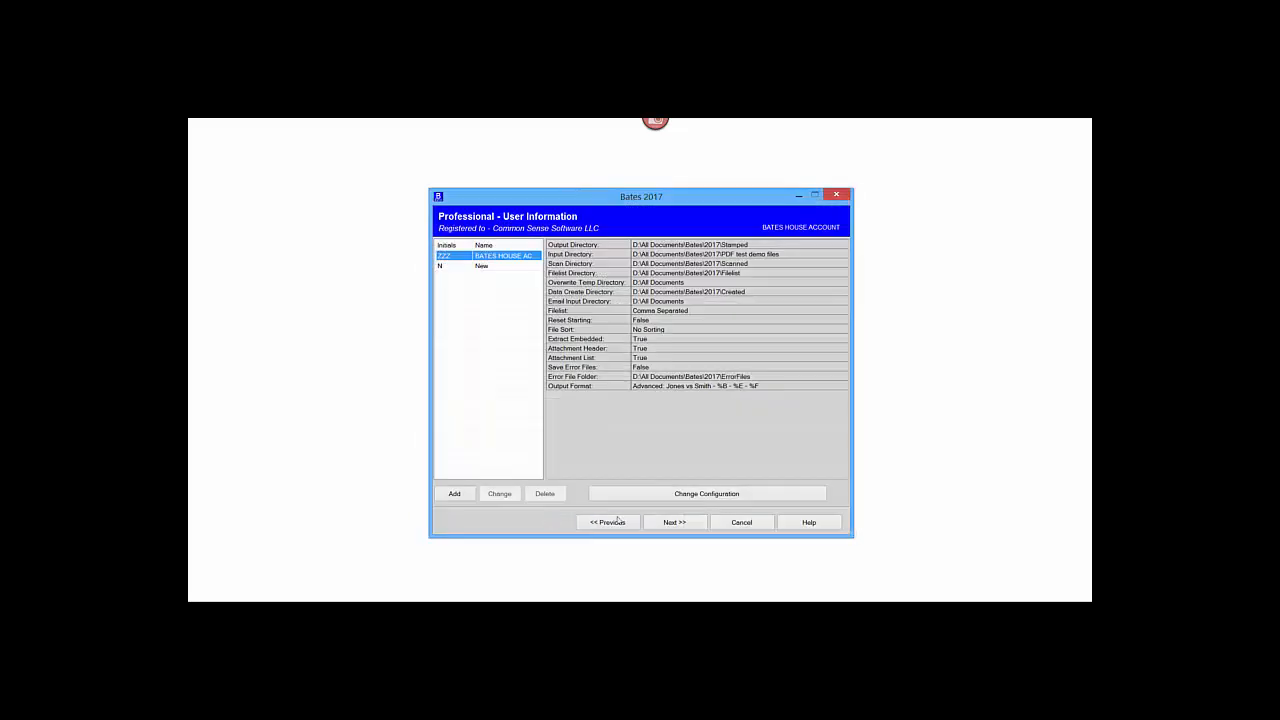
left_click(669, 523)
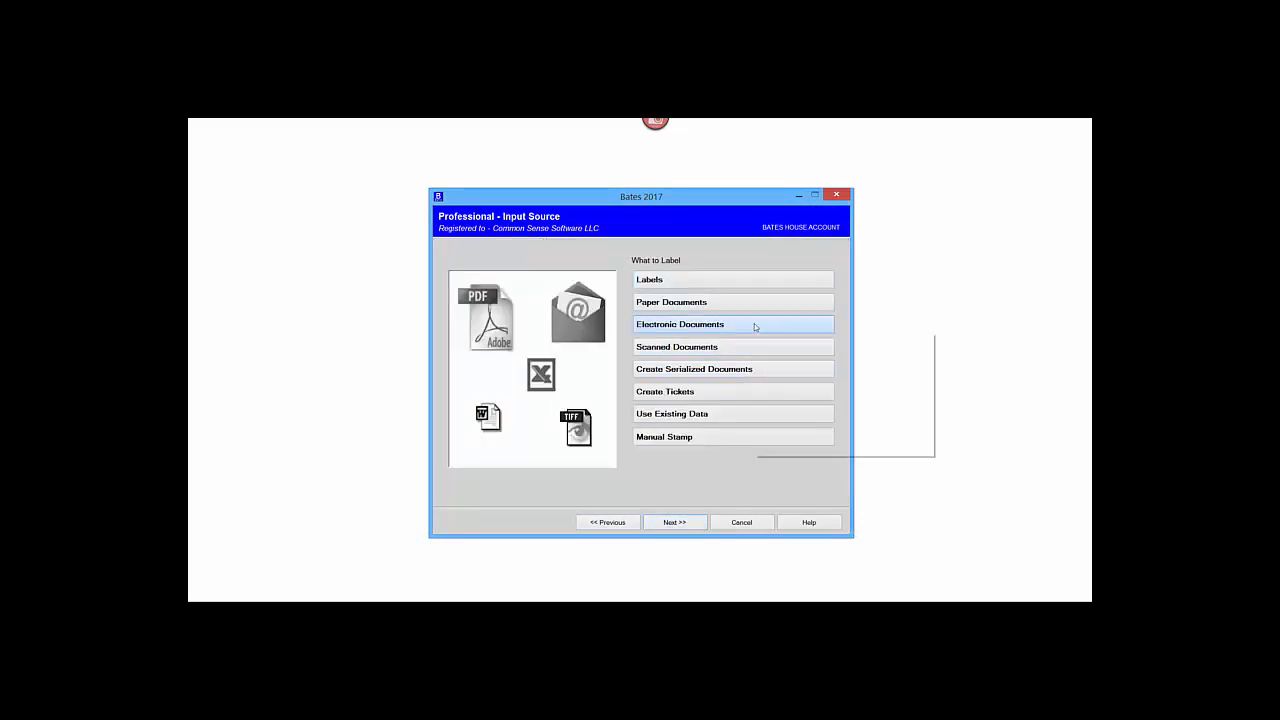
left_click(683, 524)
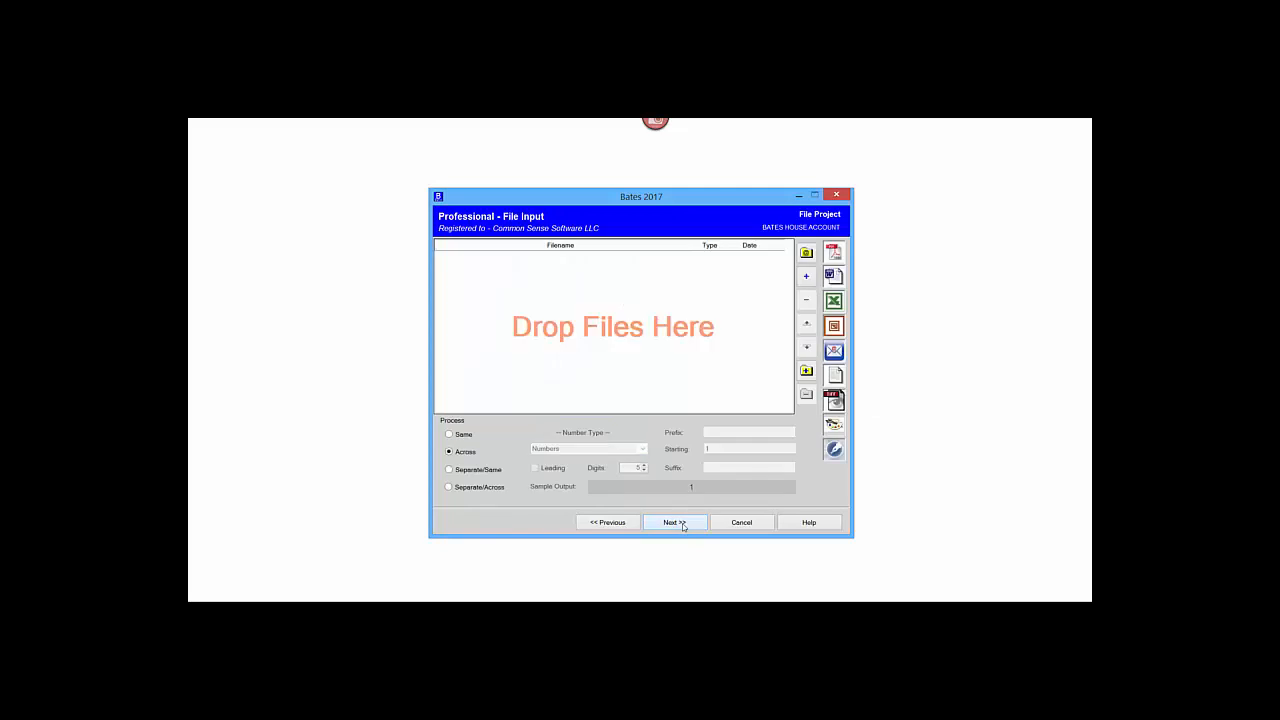
Step: Add PDF_DOCUMENT_1.pdf through PDF_DOCUMENT_5.pdf from the PDF test demo files folder to the project
left_click(805, 276)
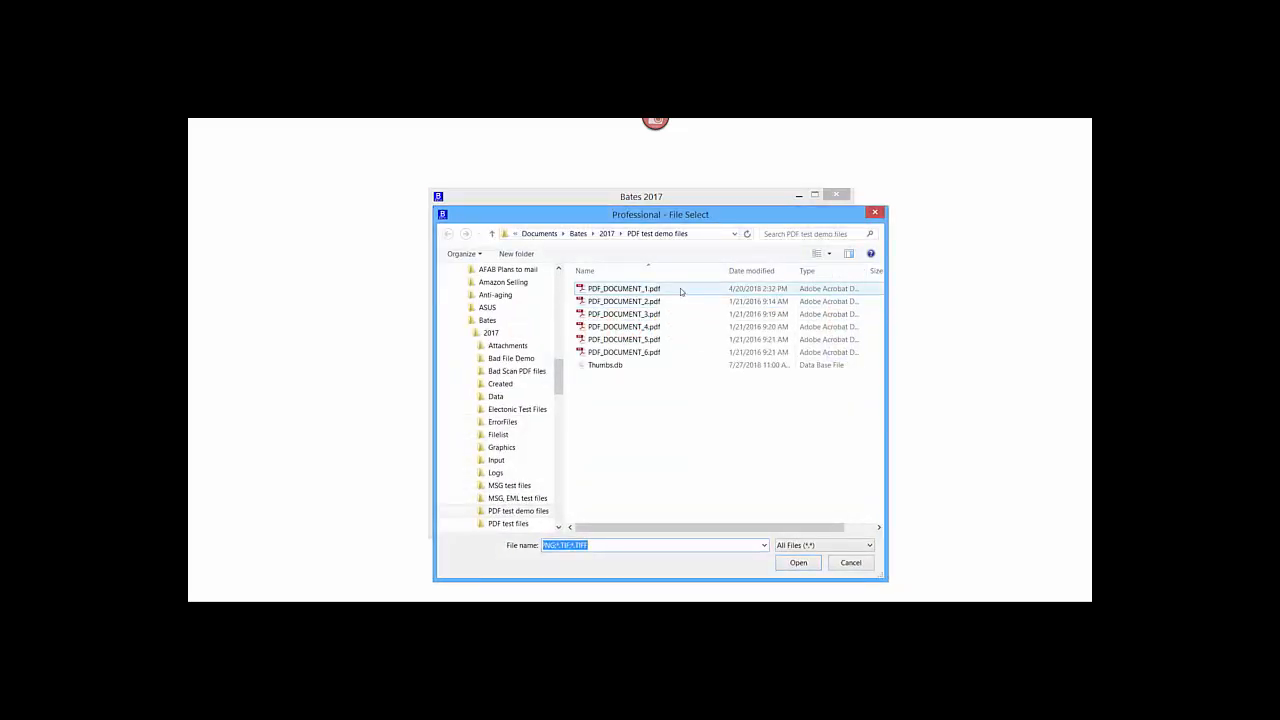
left_click_drag(681, 288, 690, 344)
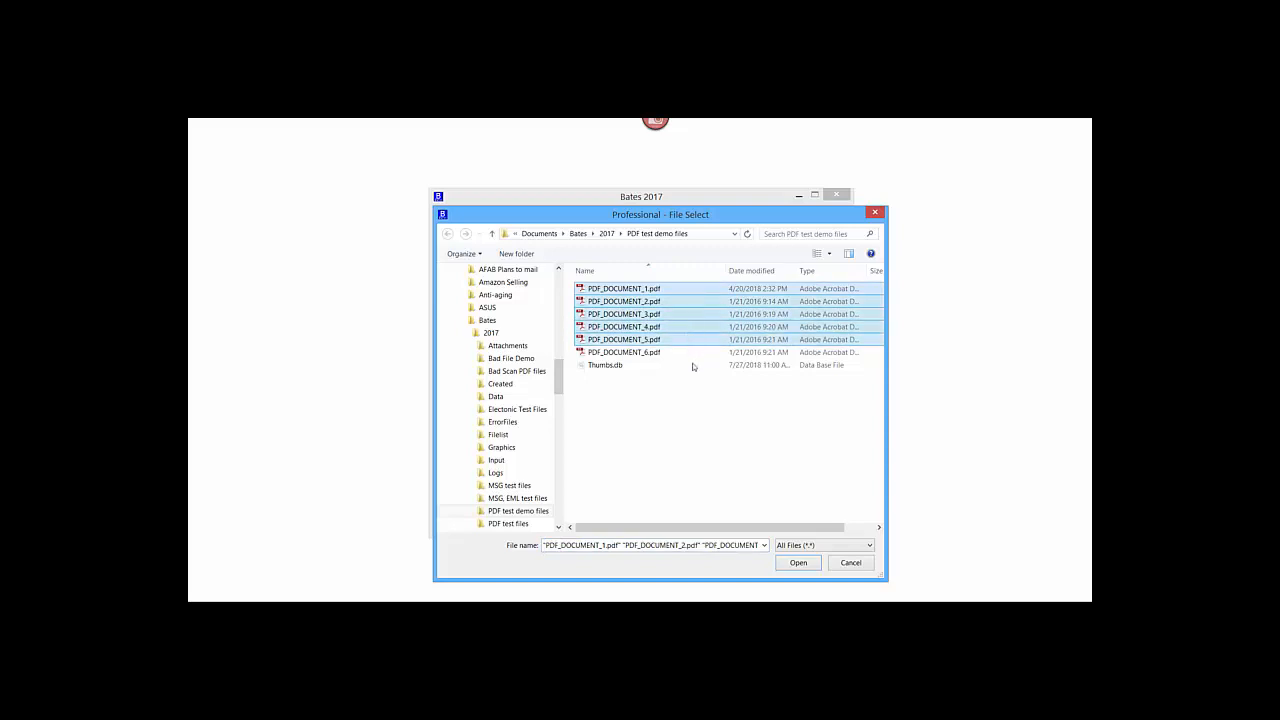
left_click(793, 563)
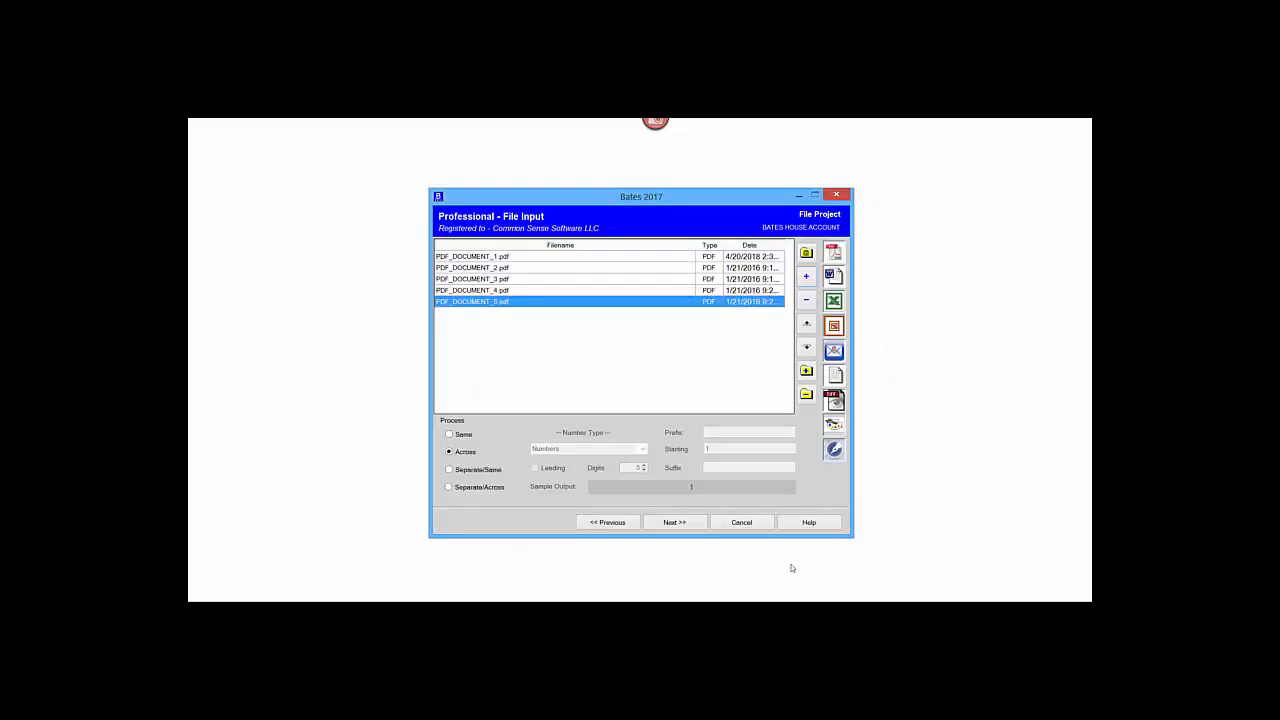
Step: Continue to the additional stamping information and set the starting Bates number to 1
left_click(683, 523)
left_click(683, 523)
left_click(683, 523)
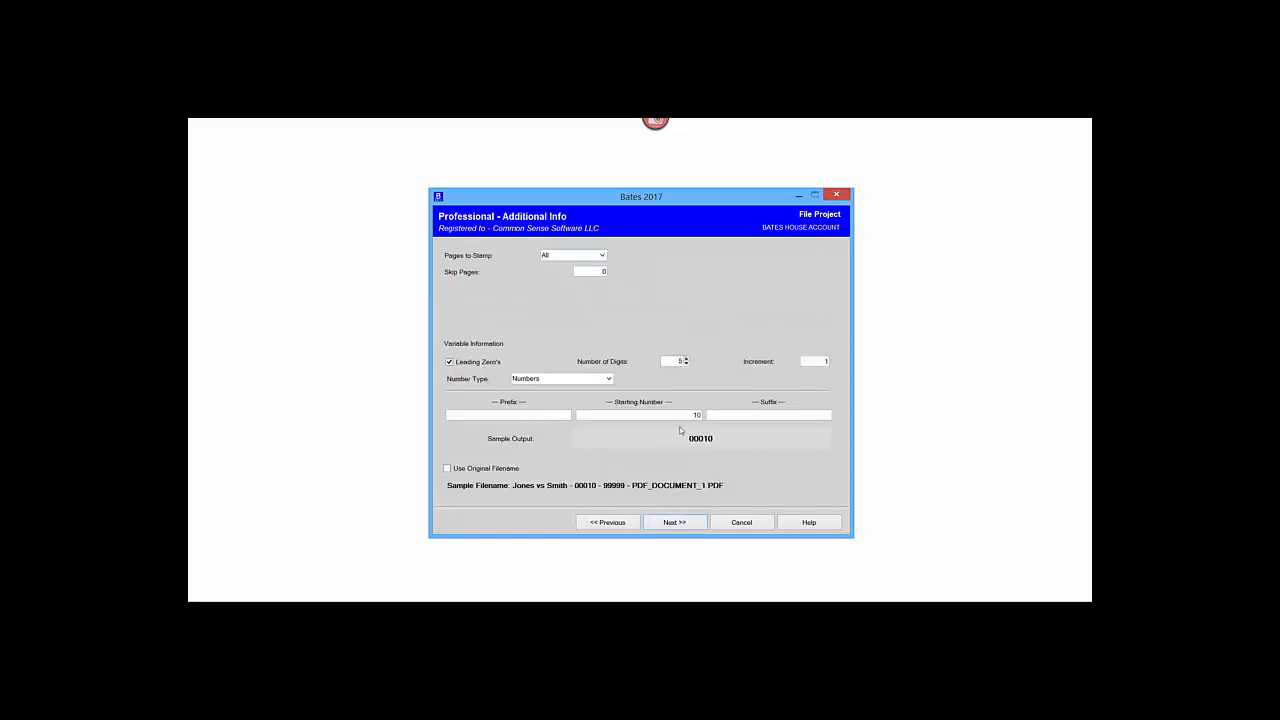
double_click(695, 415)
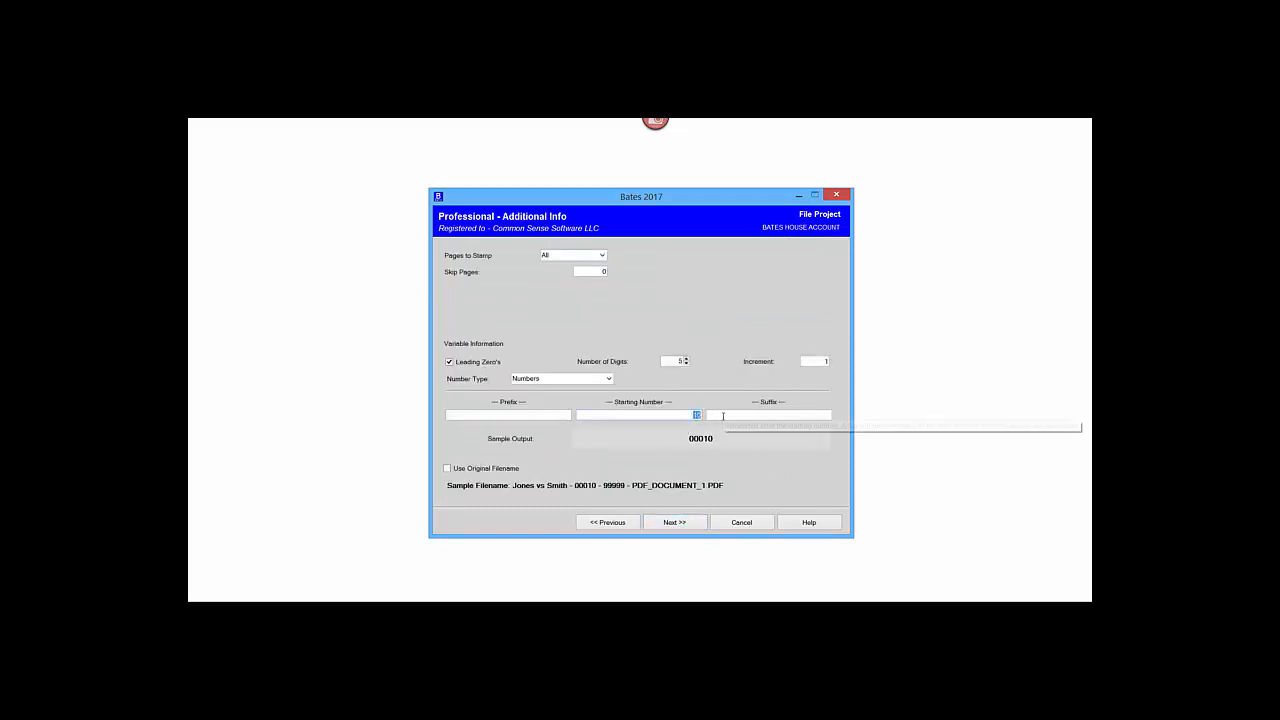
type("1")
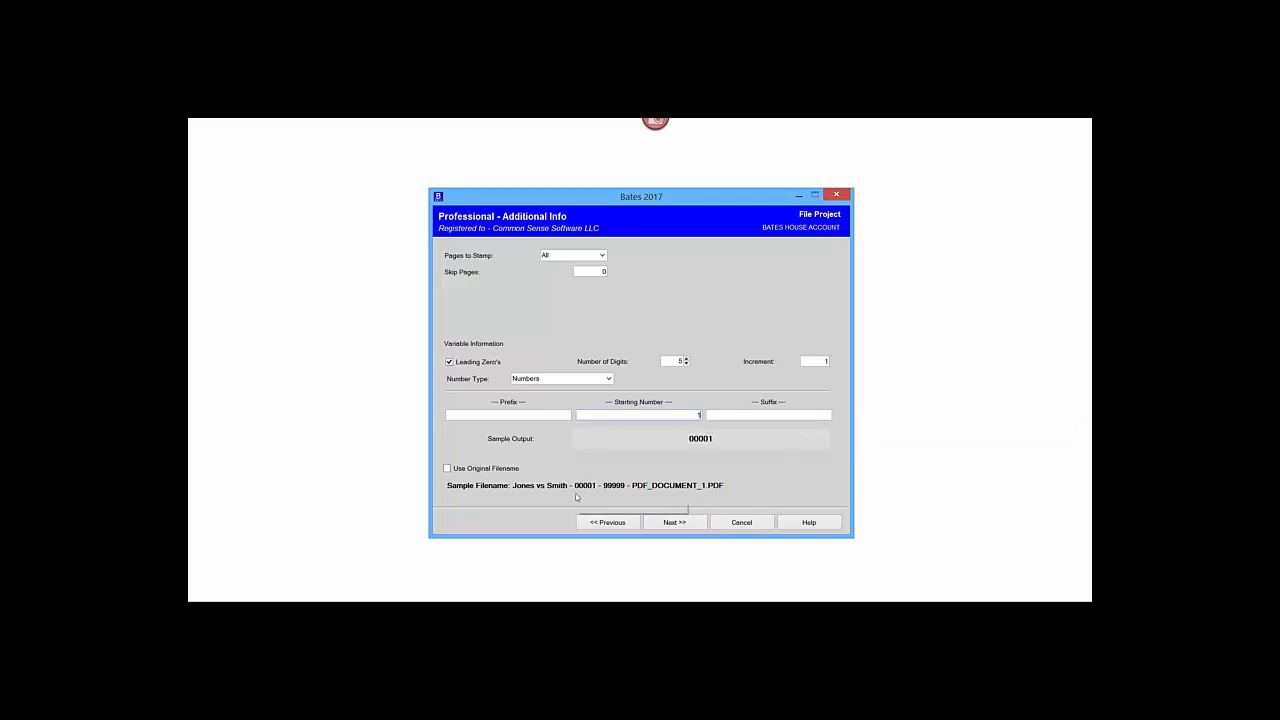
Step: Name the merged output file BATES_2017_advanced.PDF in the Stamped folder, process the project and save its data
left_click(679, 523)
left_click(679, 523)
left_click(679, 523)
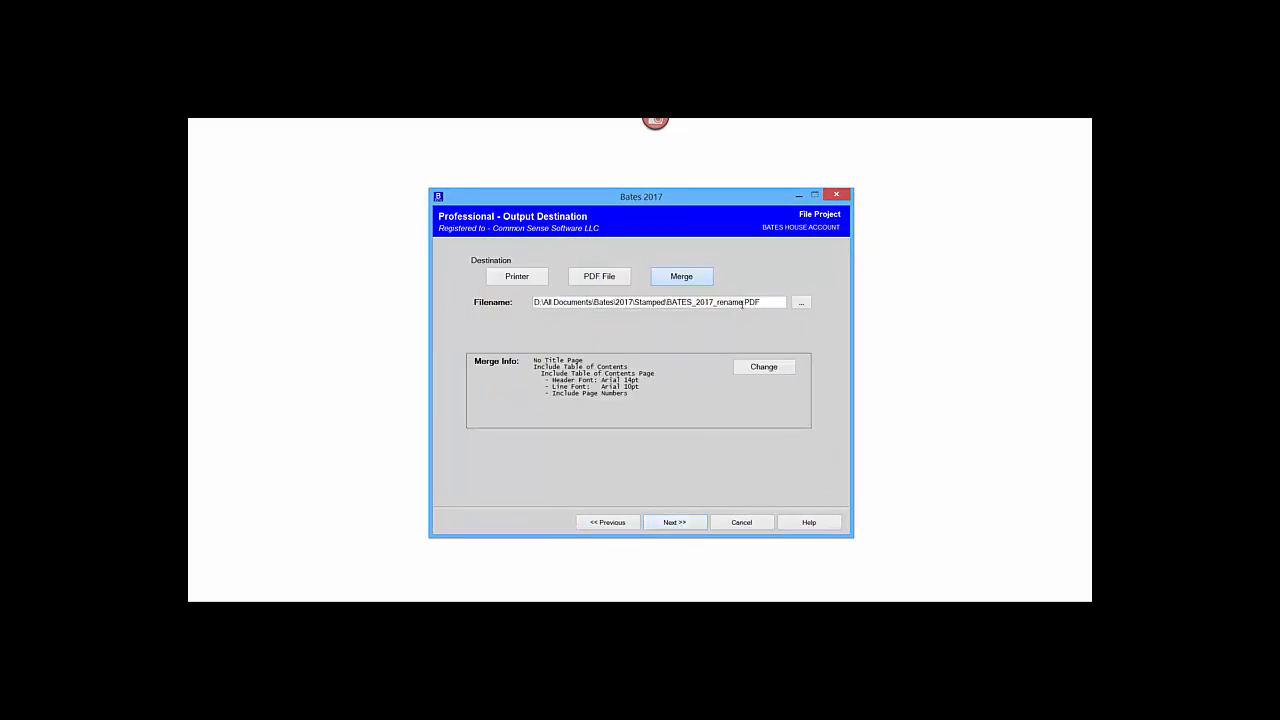
left_click_drag(743, 302, 716, 302)
type("advanced")
left_click(684, 522)
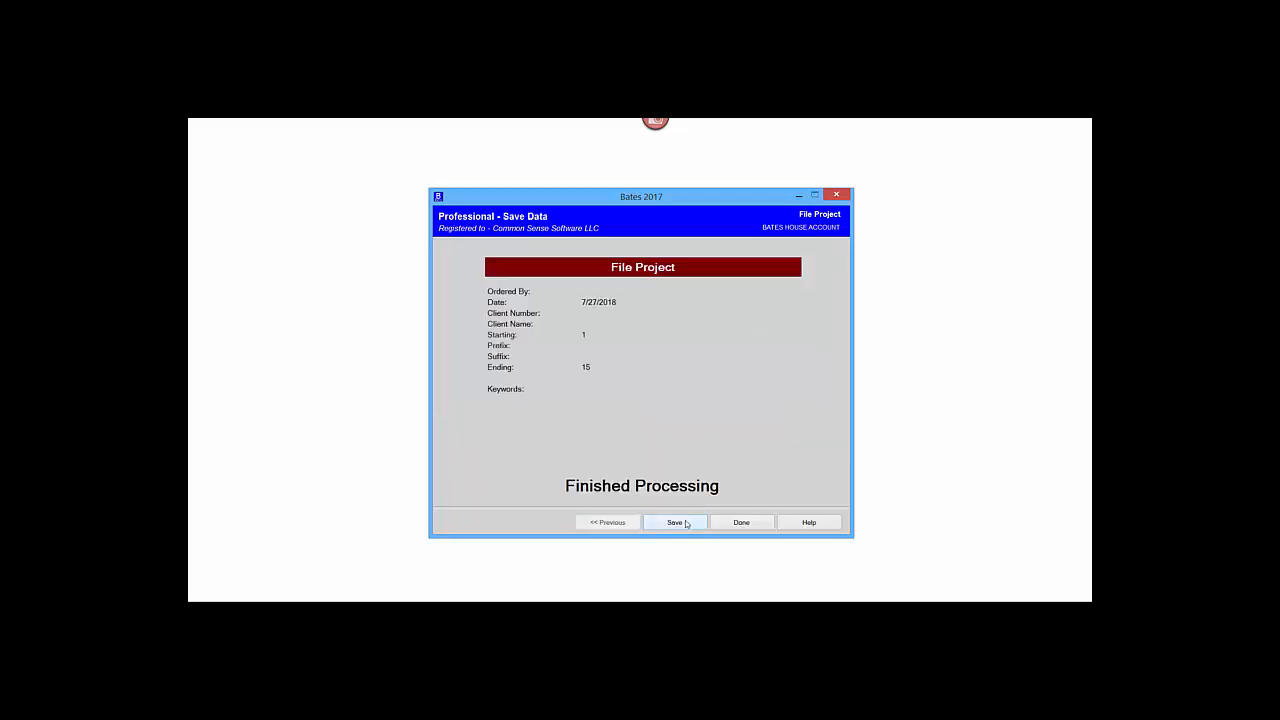
left_click(686, 523)
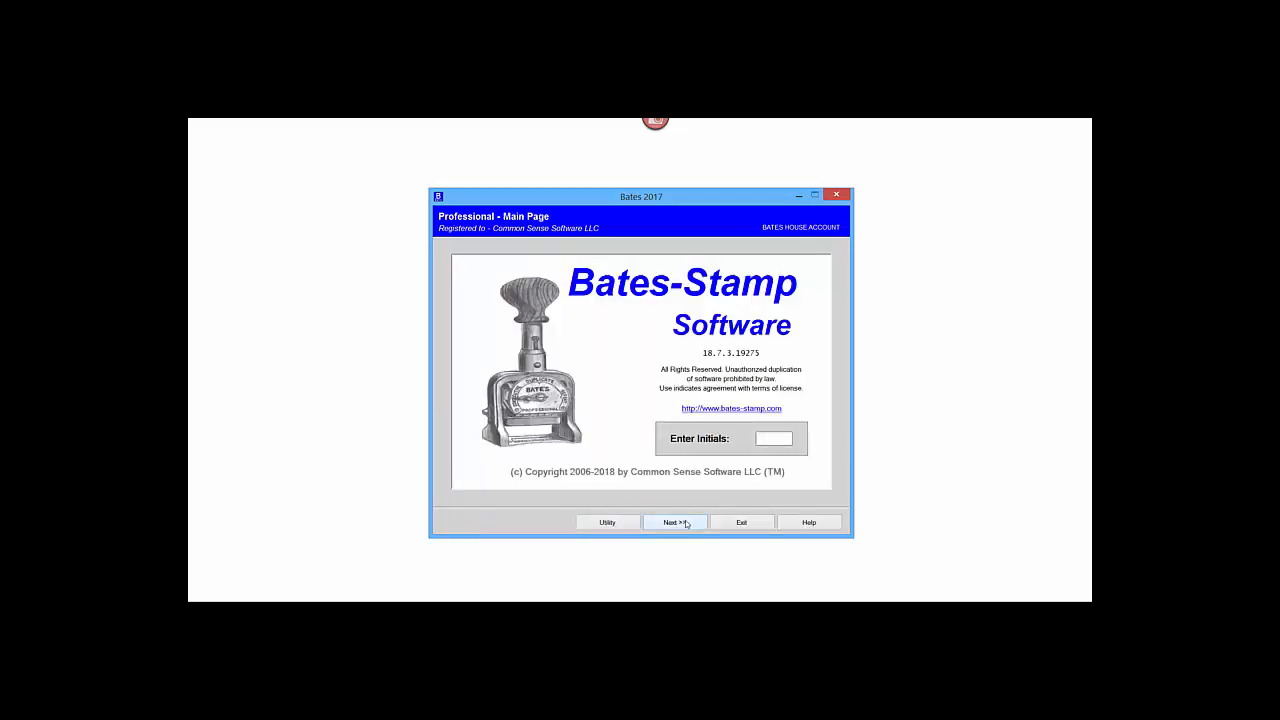
Step: Switch to File Explorer and open the Stamped folder under Bates\2017
left_click(652, 600)
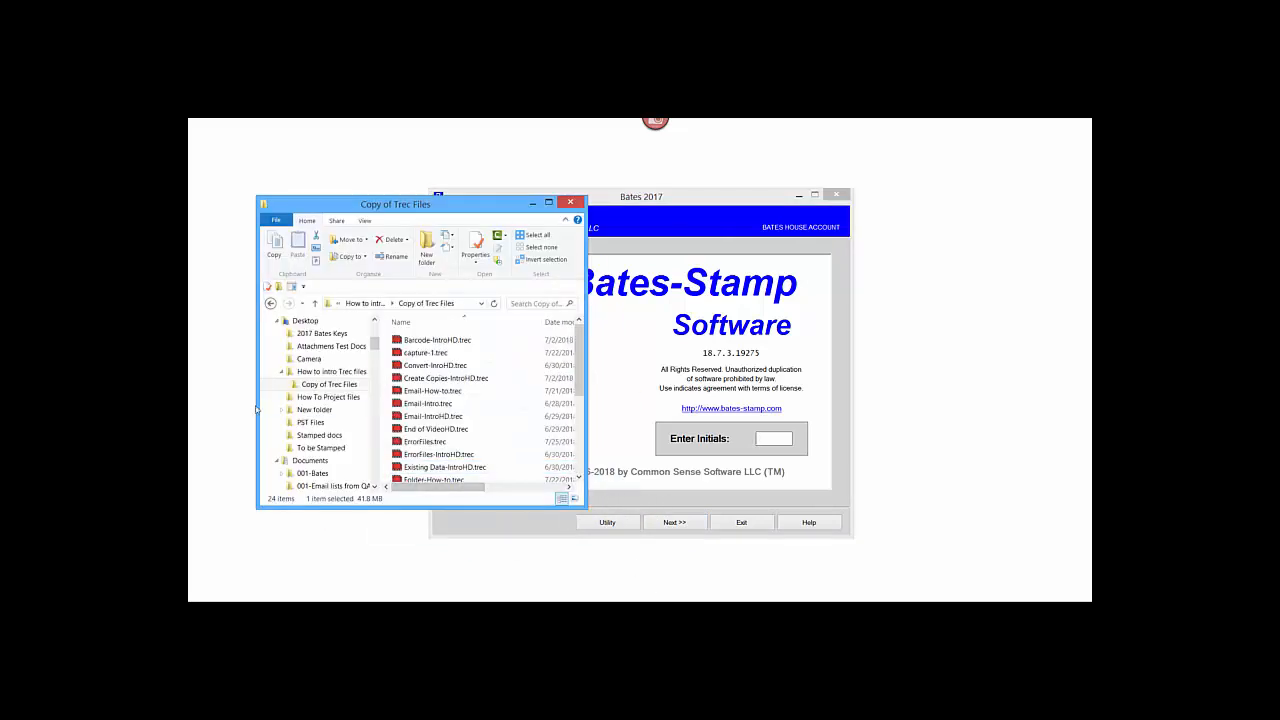
left_click(373, 370)
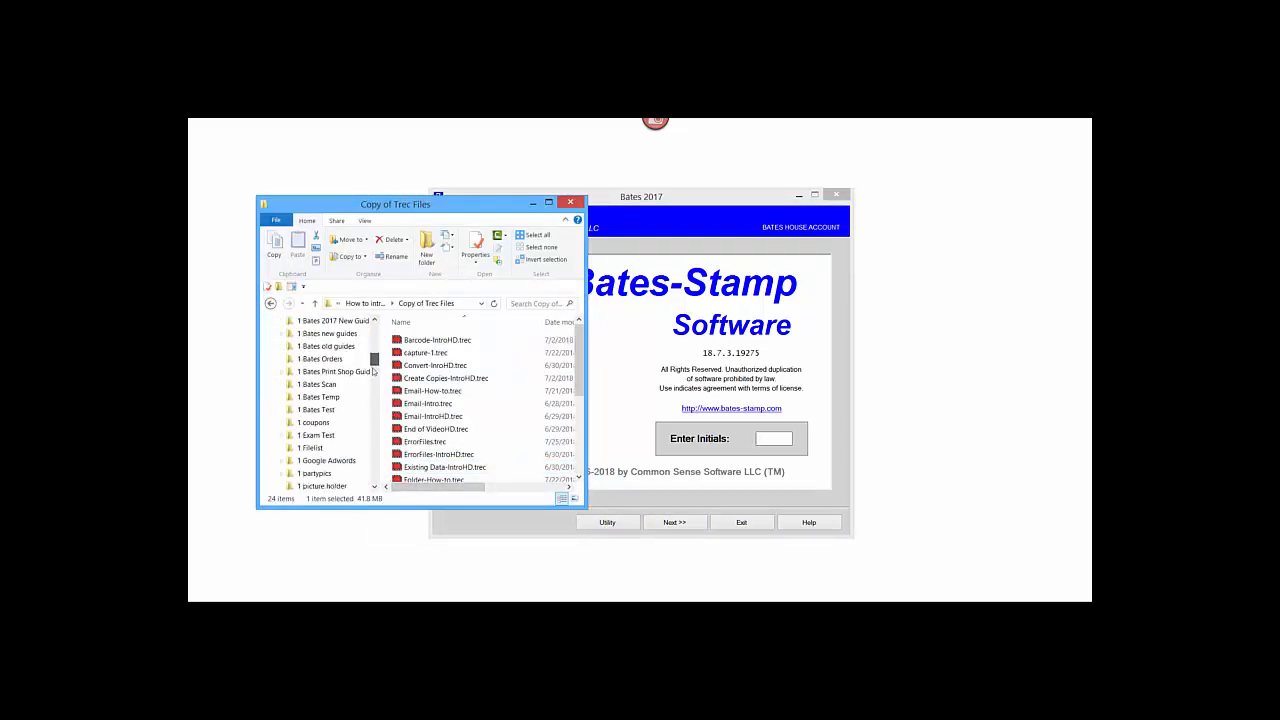
left_click(373, 371)
left_click_drag(372, 374, 373, 394)
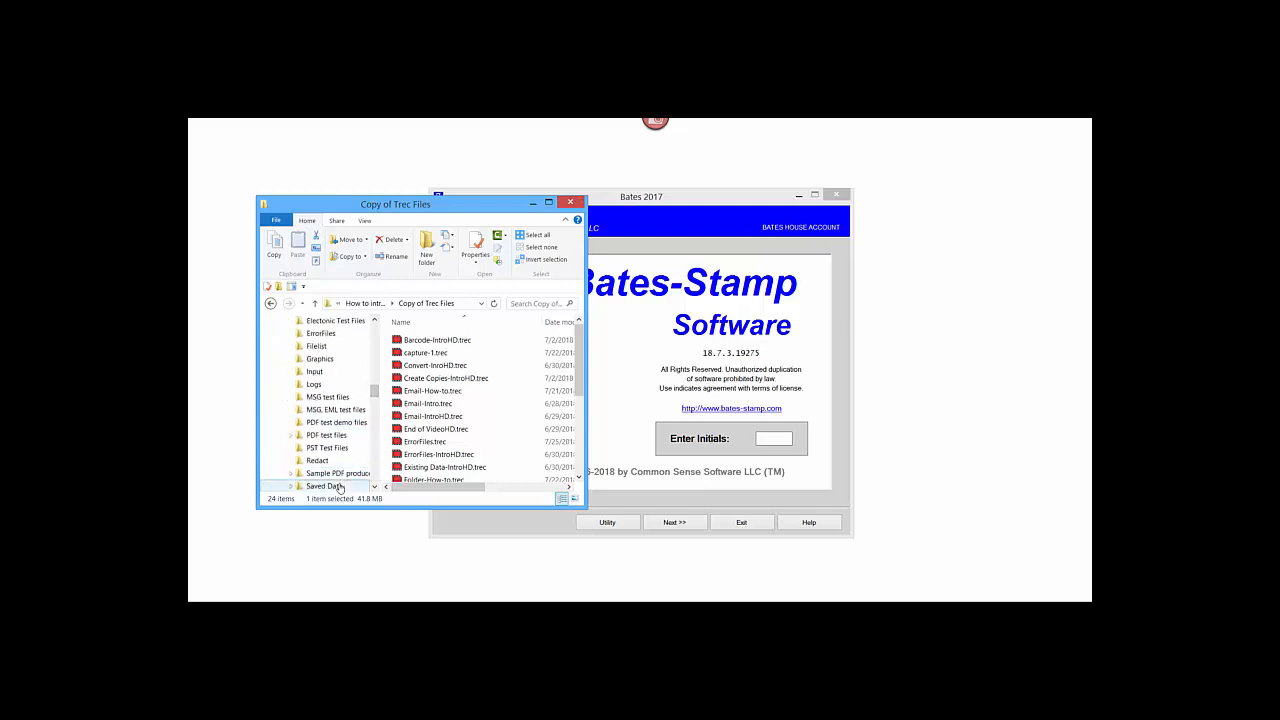
left_click(374, 487)
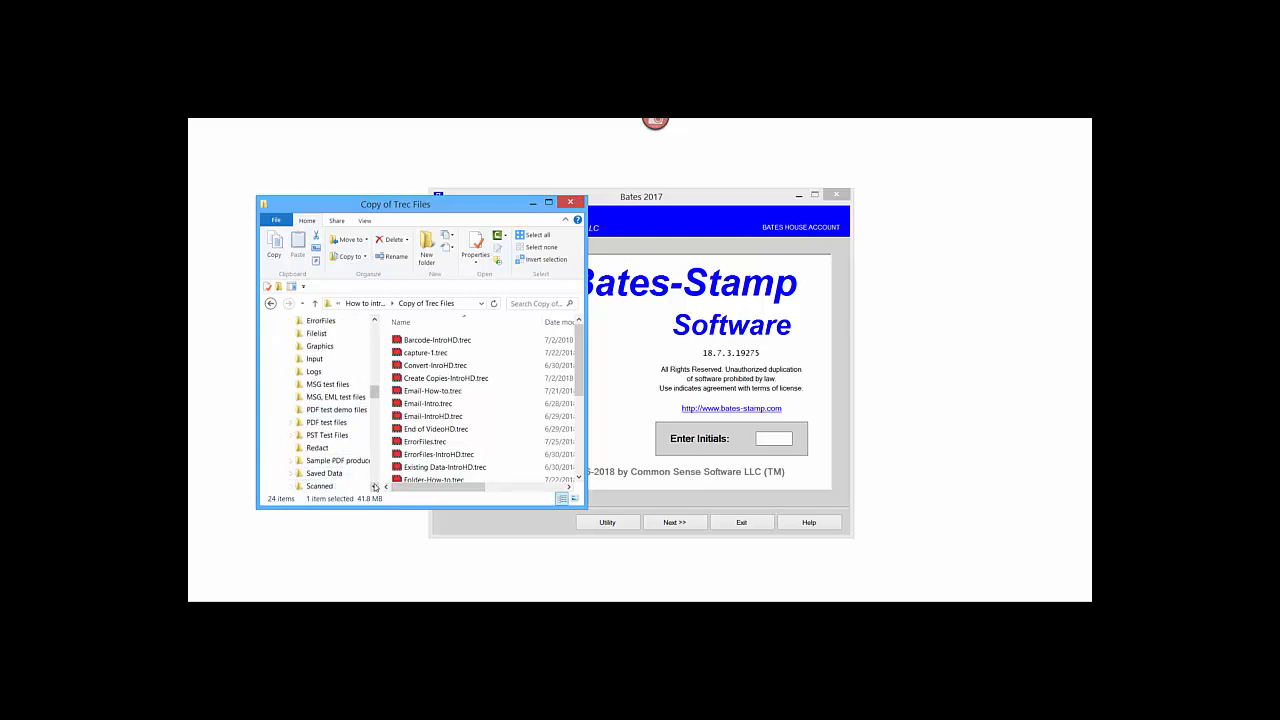
left_click(374, 487)
left_click(322, 486)
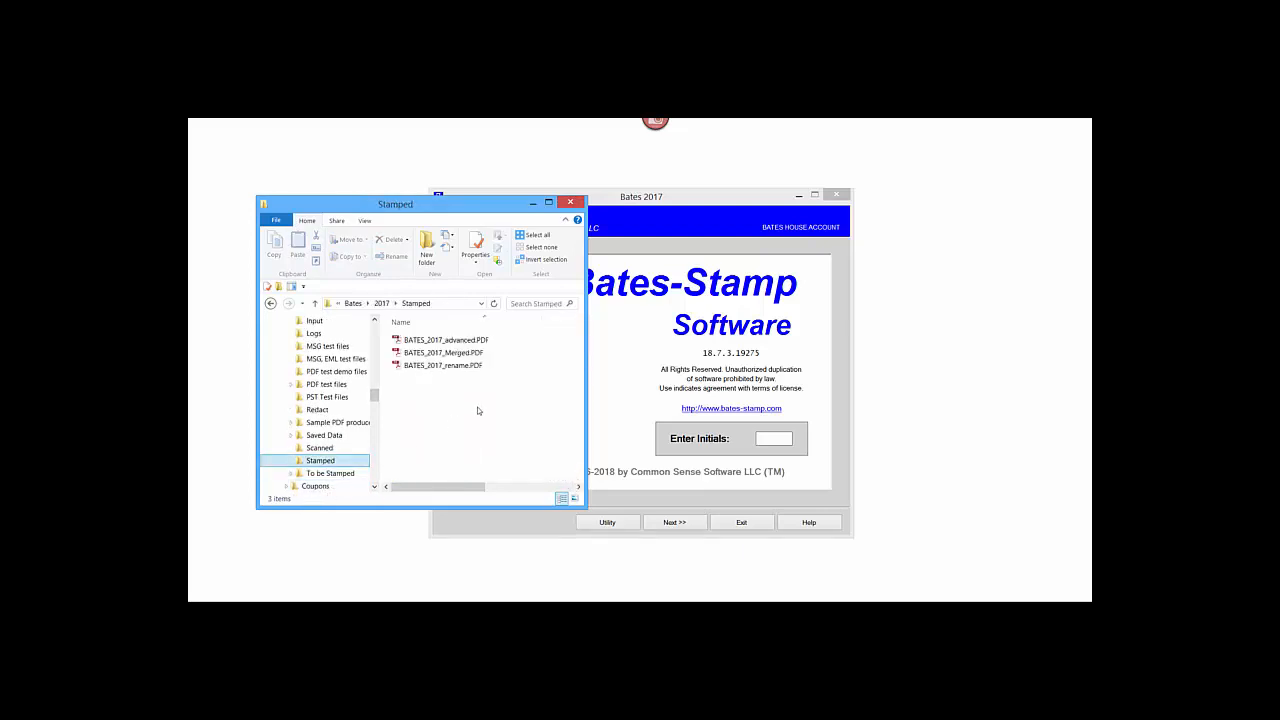
Step: Open BATES_2017_advanced.PDF, check the filenames in its table of contents at 75% zoom, and close the PDF
double_click(427, 342)
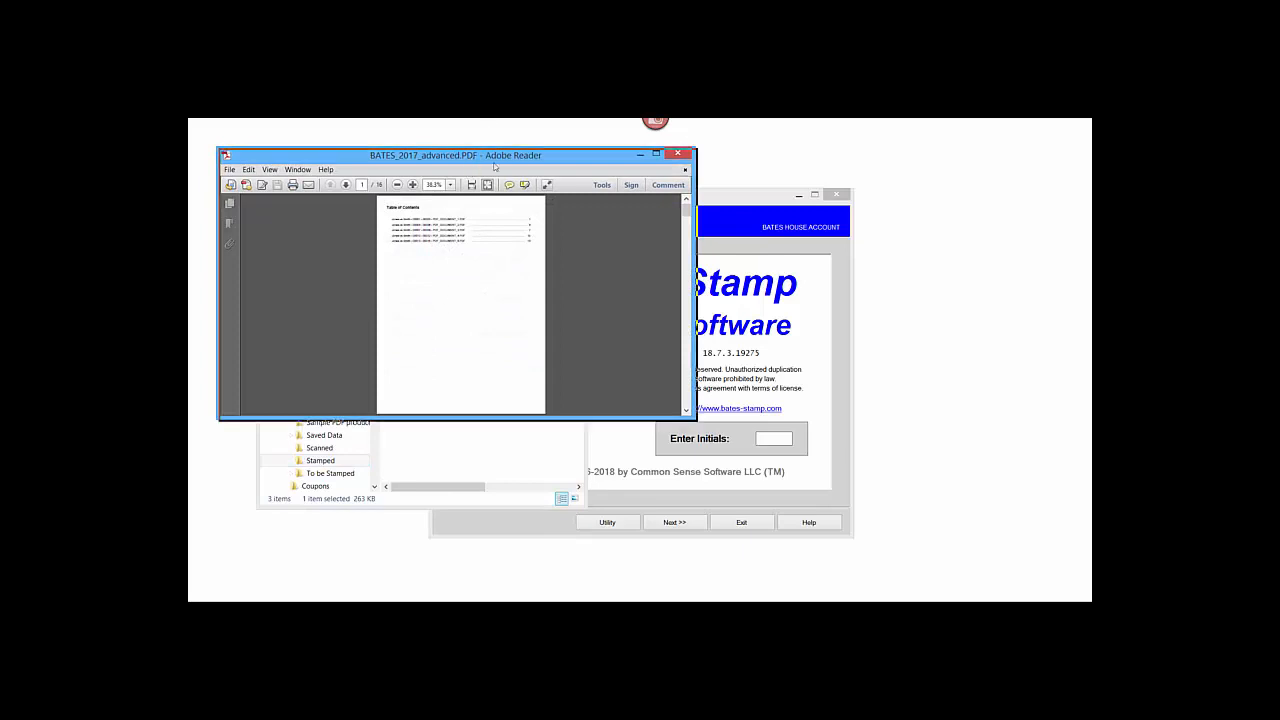
left_click_drag(470, 158, 818, 258)
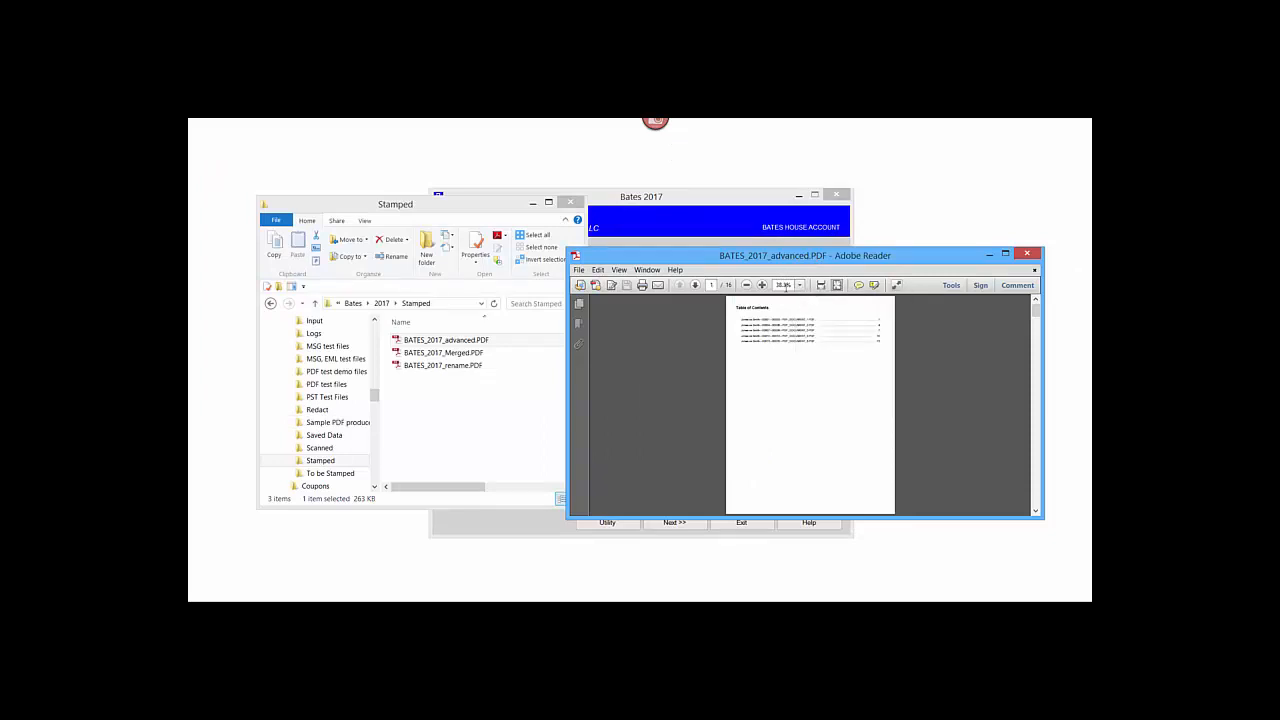
left_click(762, 286)
left_click(762, 286)
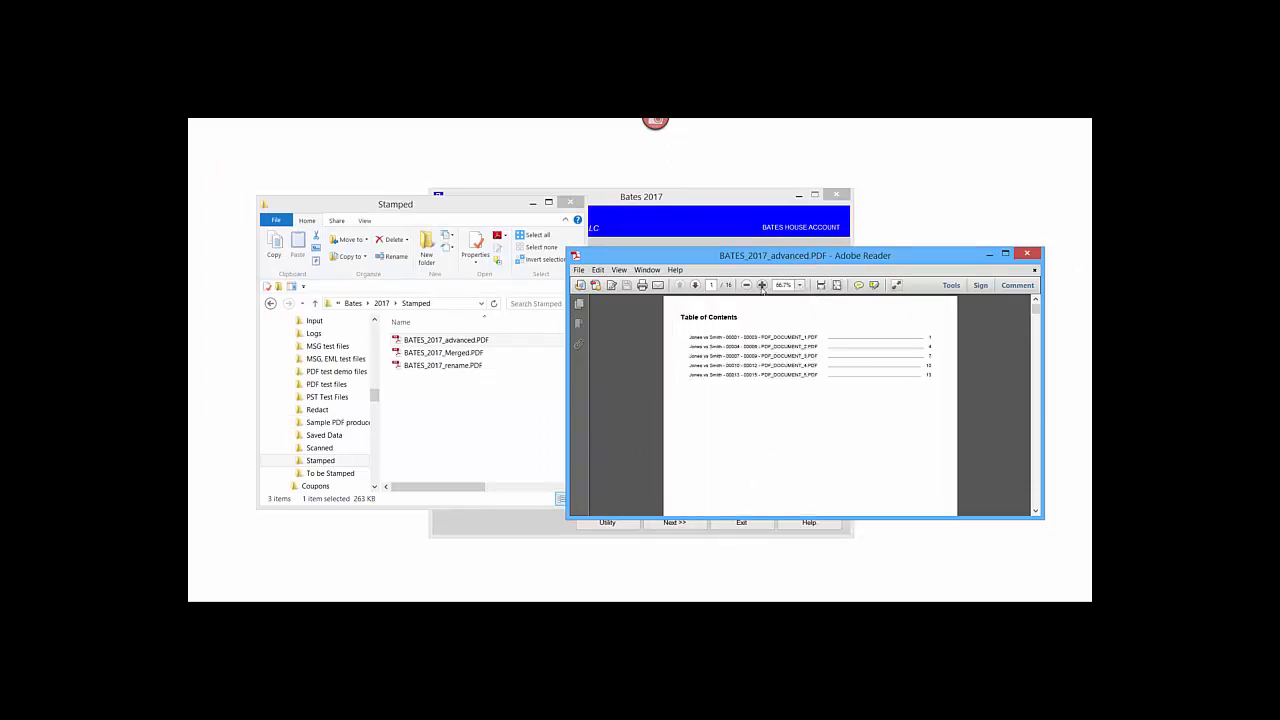
left_click(762, 286)
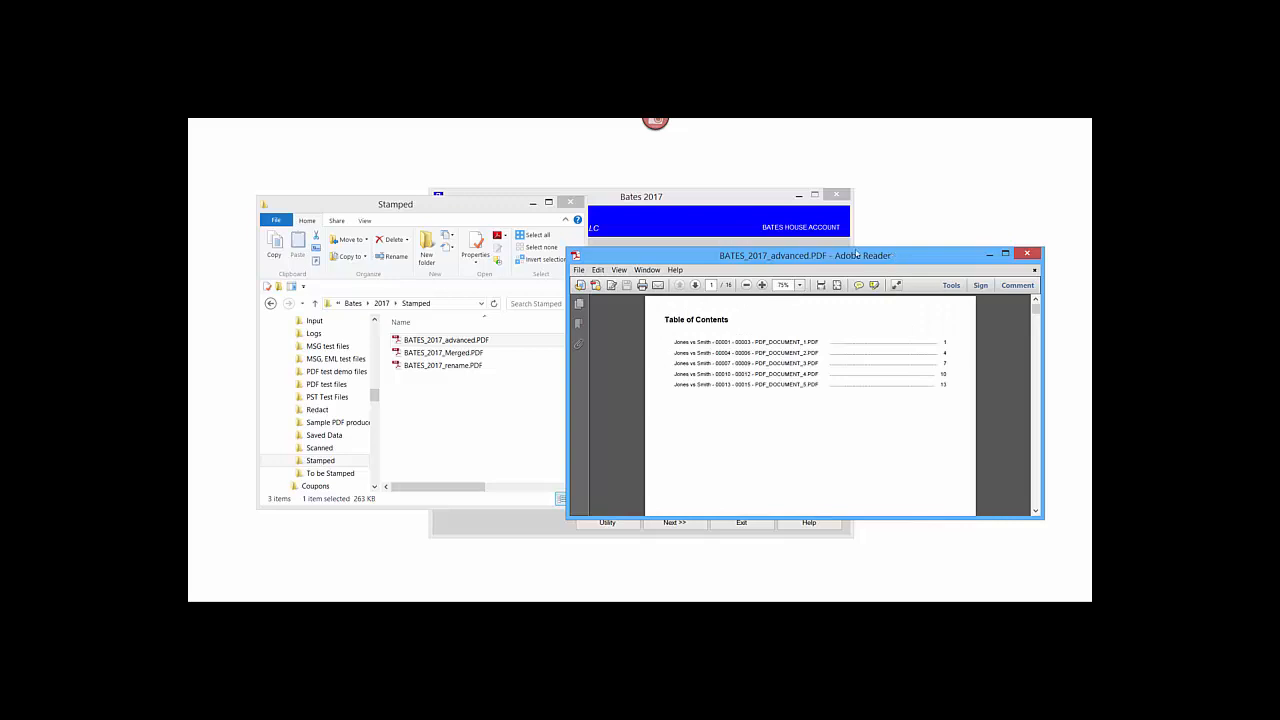
left_click_drag(890, 256, 766, 236)
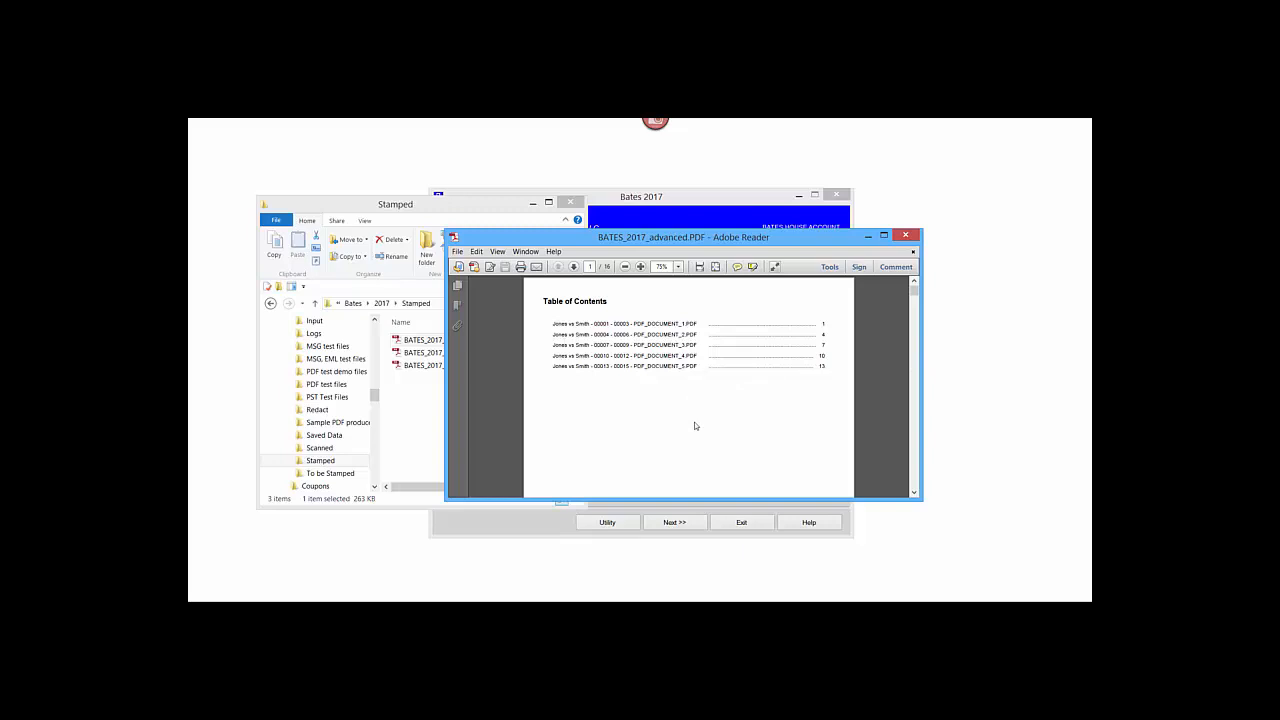
left_click(916, 236)
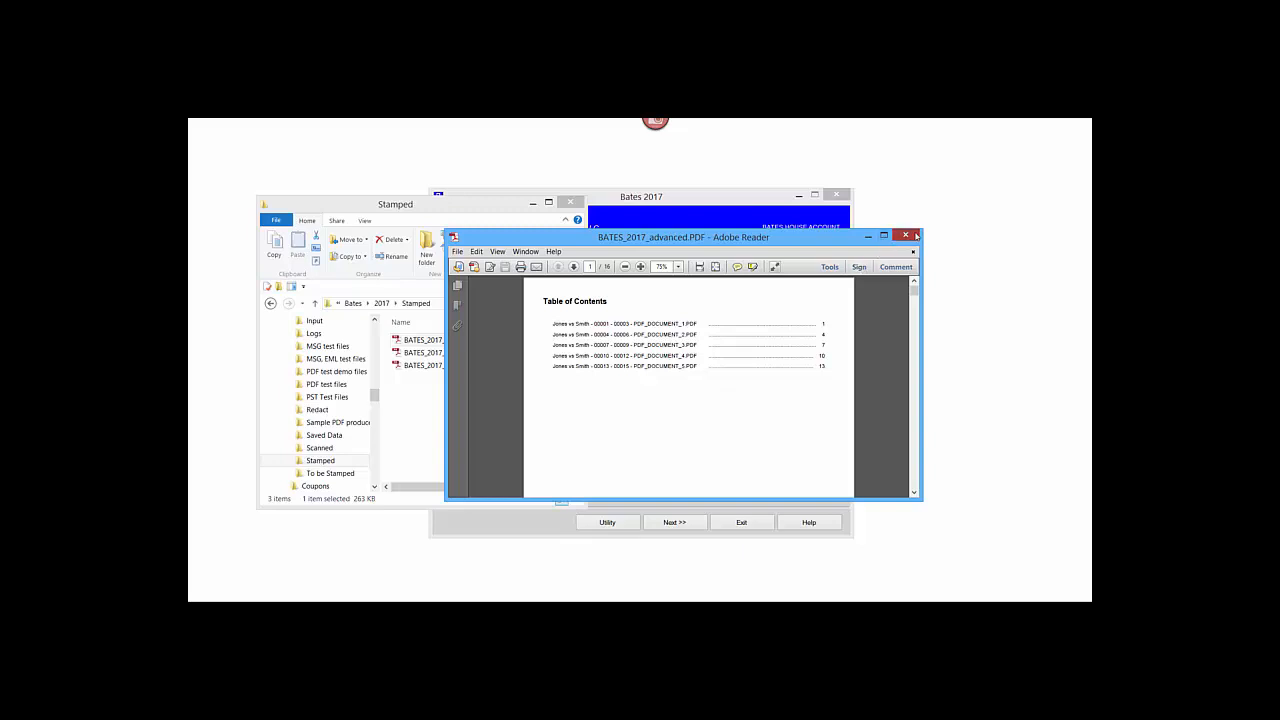